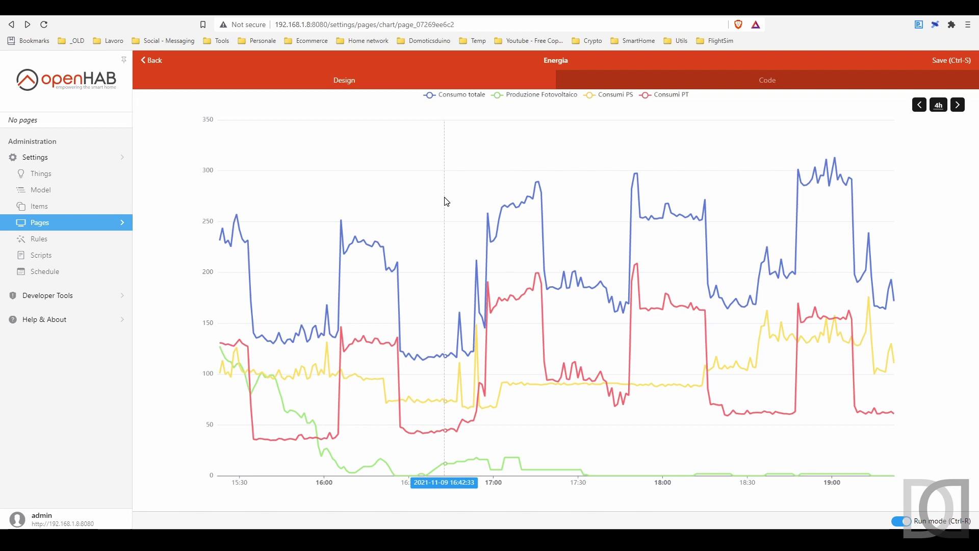
Step: Hide the Consumi PT, Consumi PS, Produzione Fotovoltaico and Consumo totale series in the Energia chart
left_click(672, 97)
left_click(632, 97)
left_click(530, 96)
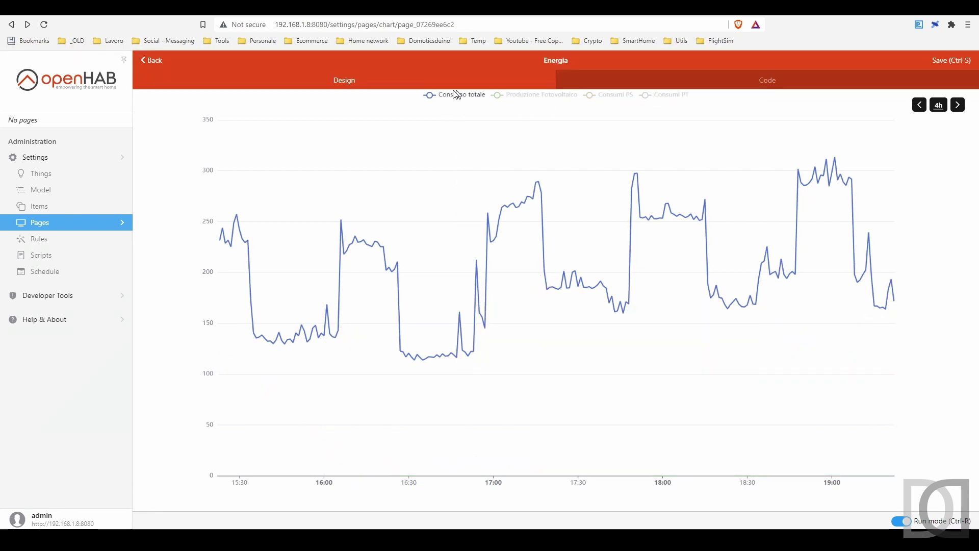
left_click(474, 94)
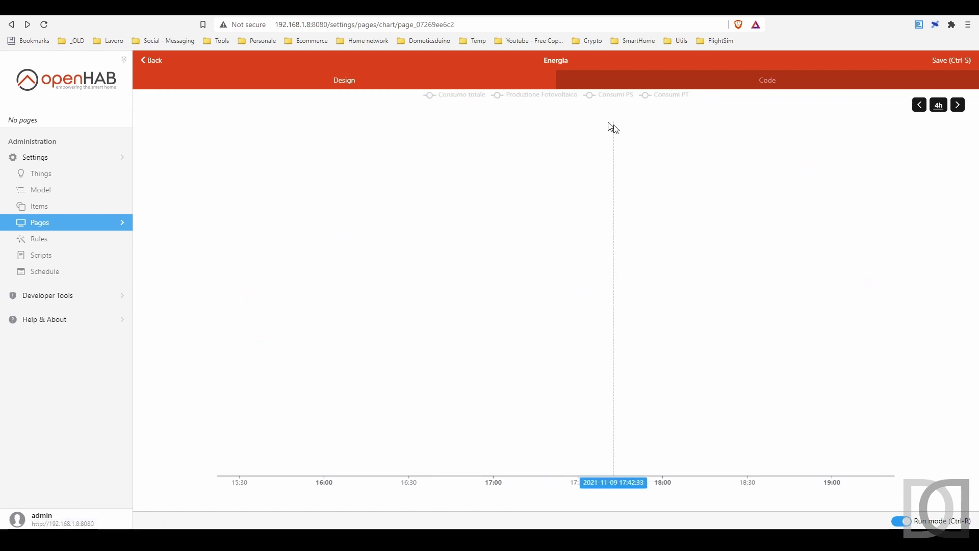
Step: Show the Produzione Fotovoltaico, Consumi PS, Consumi PT and Consumo totale series again, one at a time
left_click(545, 97)
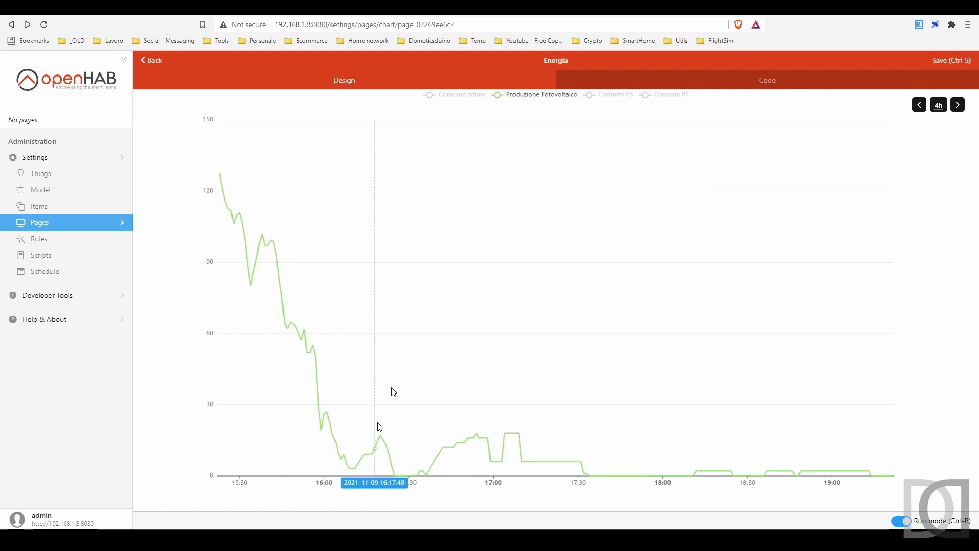
left_click(614, 96)
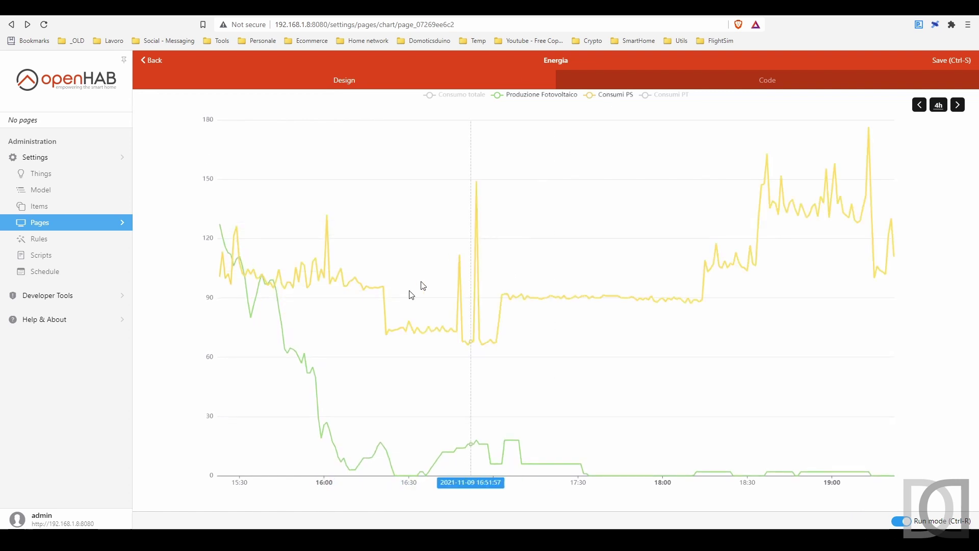
left_click(662, 100)
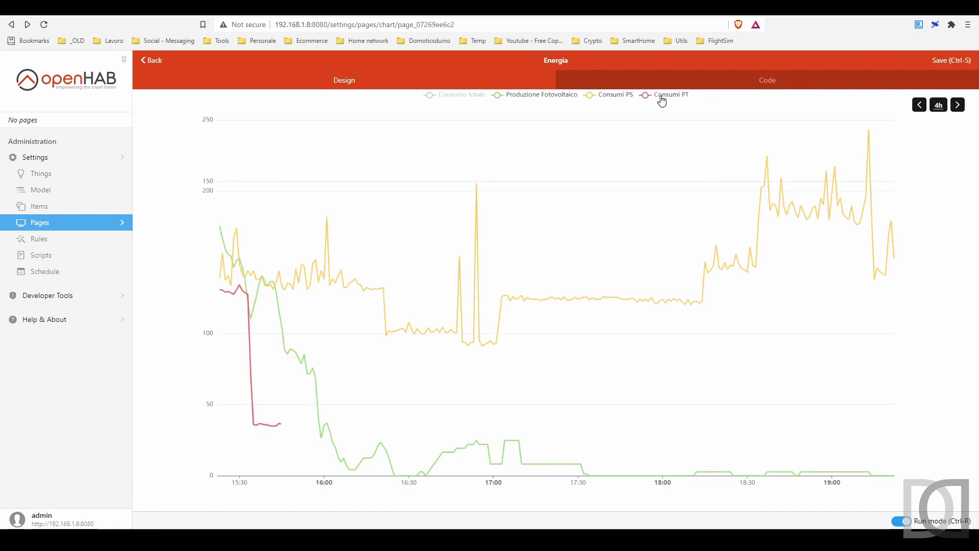
left_click(442, 96)
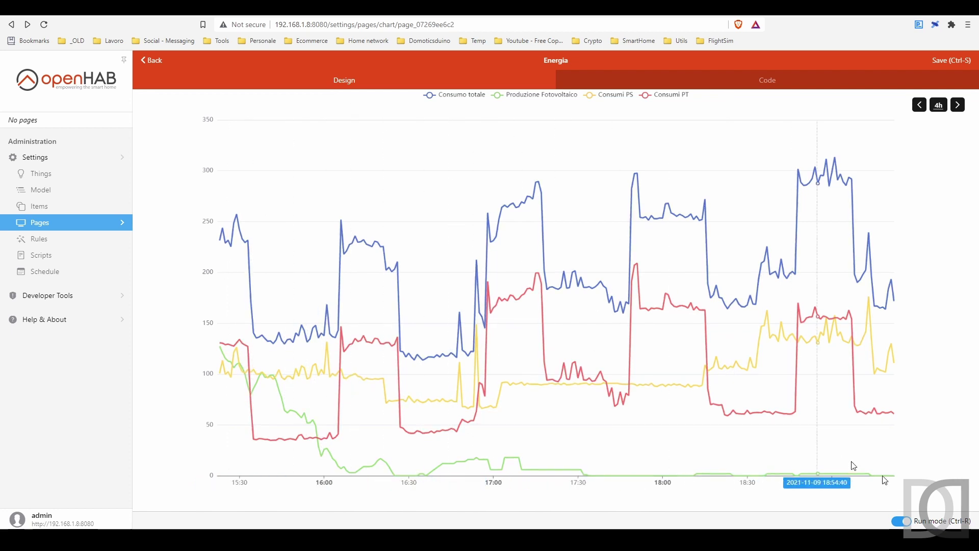
Step: Leave run mode and add a fifth time series named Consumo Istantaneo to Grid 0 of the chart
left_click(906, 523)
left_click(572, 411)
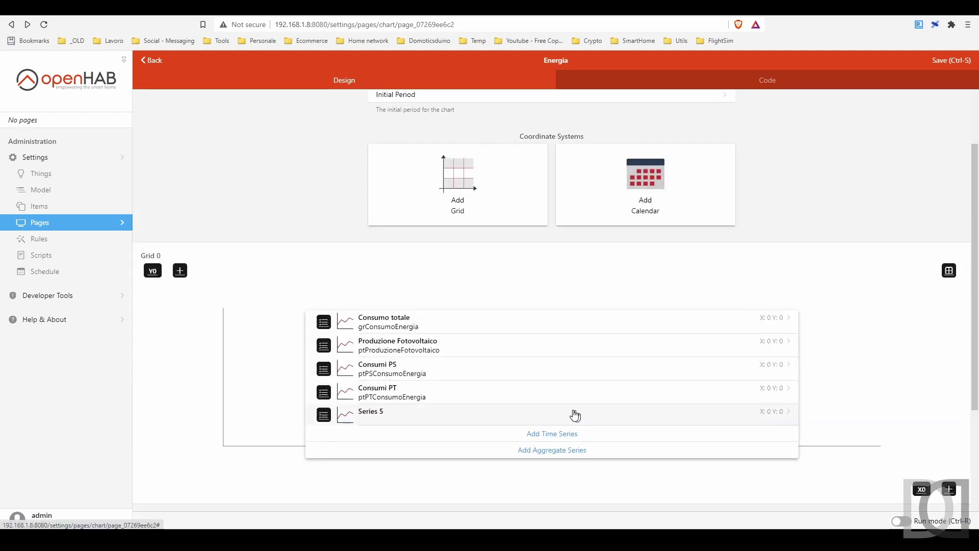
left_click(442, 415)
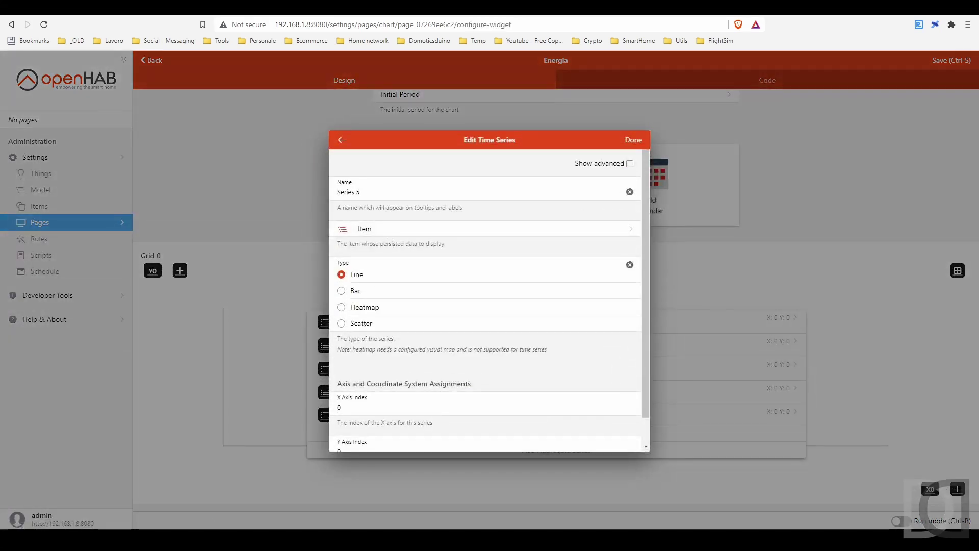
triple_click(352, 192)
type("Consumo Temp")
key("BackSpace")
key("BackSpace")
key("BackSpace")
type("tantaneo")
Step: Assign the item Energia in Tempo Reale (itEnergiaTempoReale) to the Consumo Istantaneo series and finish editing it
left_click(384, 243)
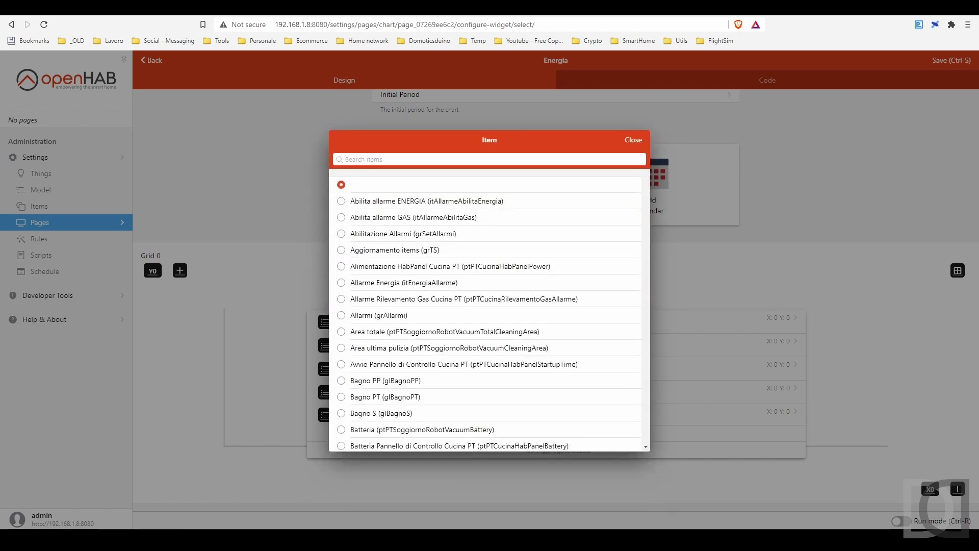
type("cons")
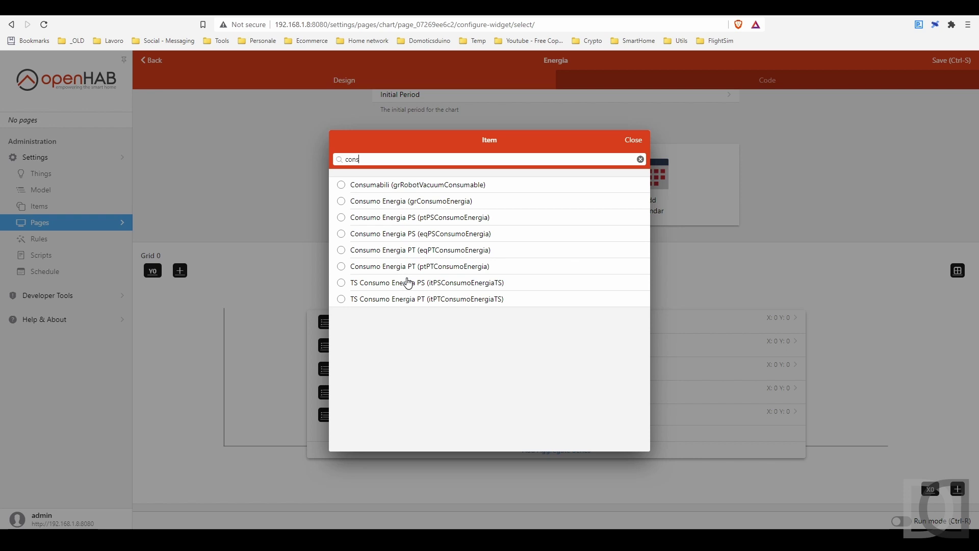
key("BackSpace")
key("BackSpace")
key("BackSpace")
key("BackSpace")
type("energi")
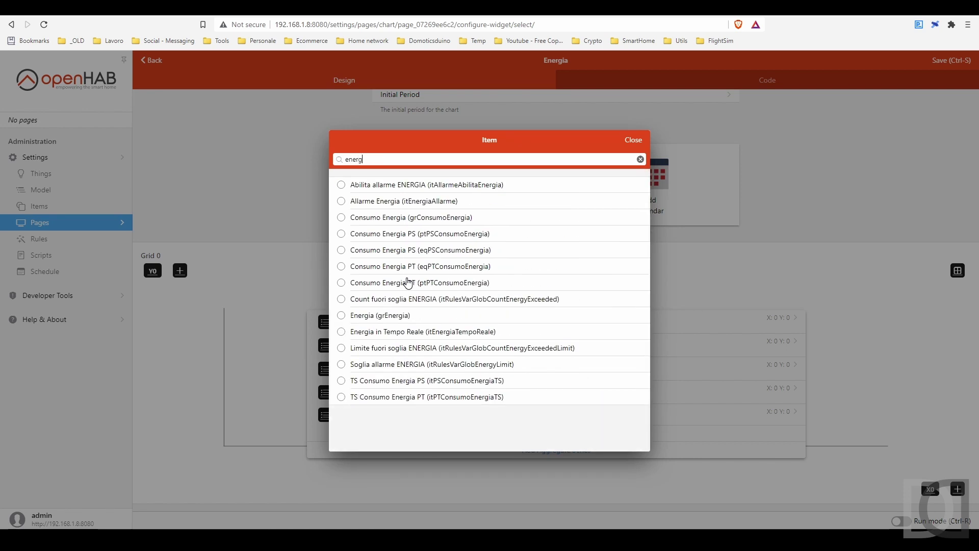
left_click(418, 331)
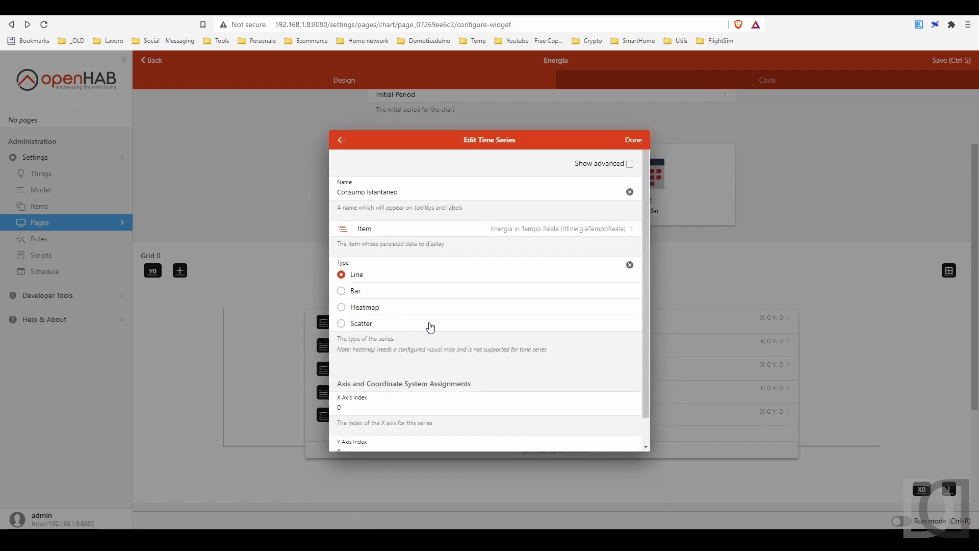
left_click(633, 140)
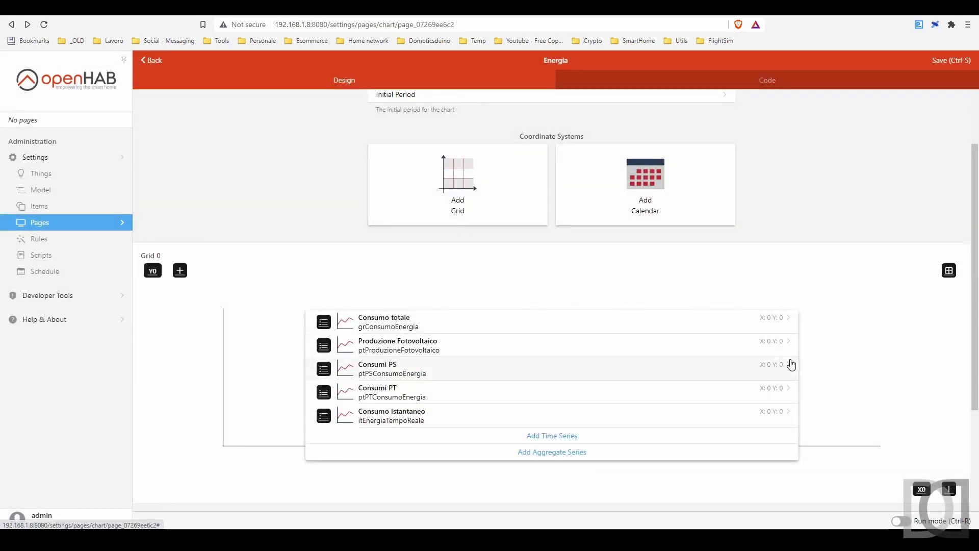
Step: Save the Energia page and run the chart with its period set to 4h
scroll(793, 362, "up", 3)
left_click(953, 62)
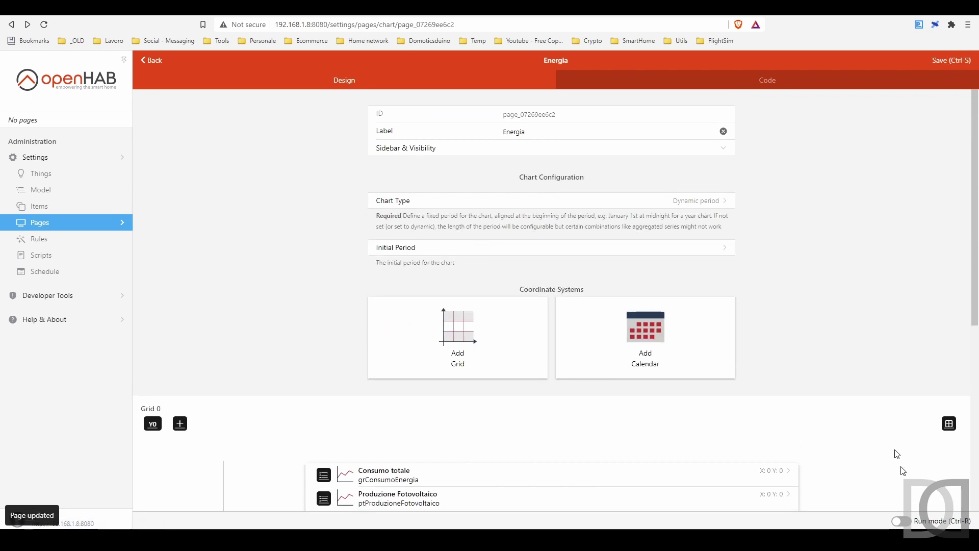
left_click(900, 522)
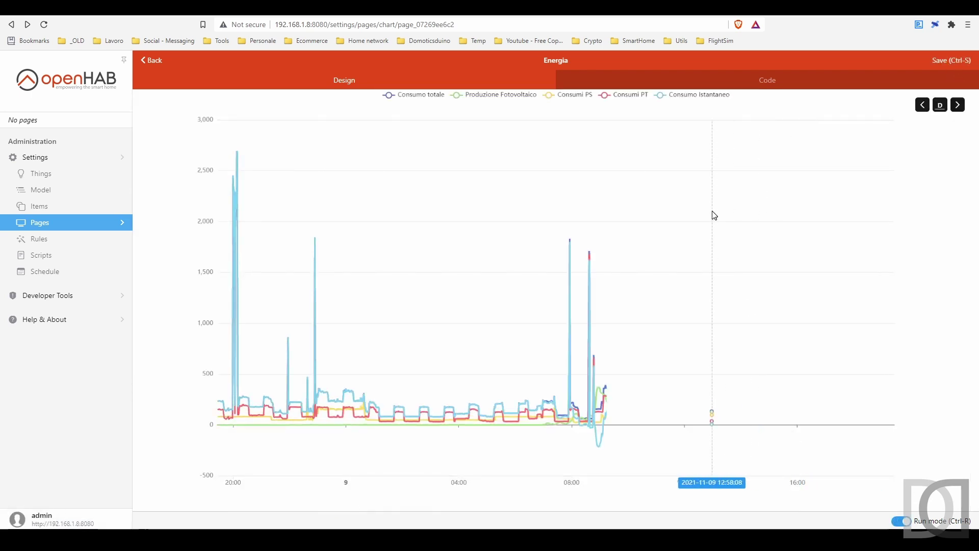
left_click(950, 104)
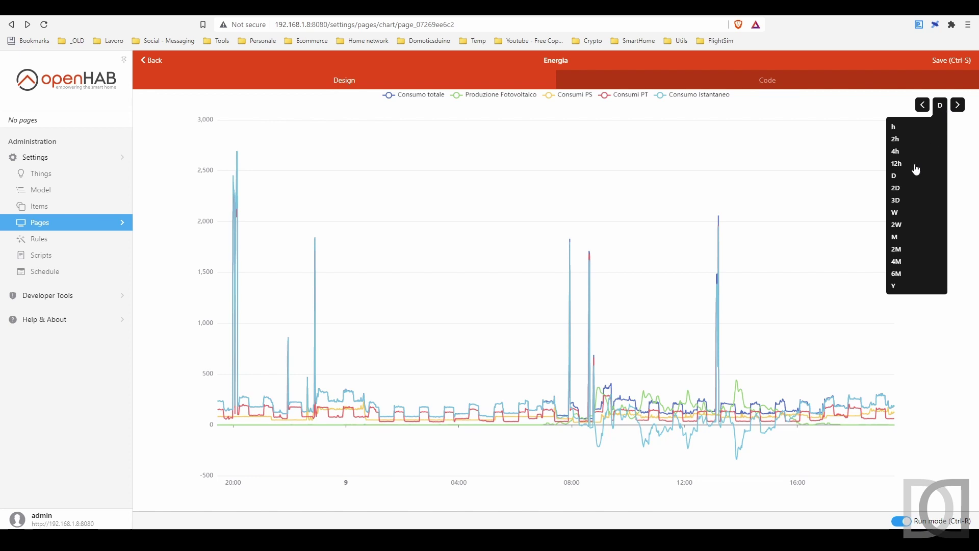
left_click(899, 152)
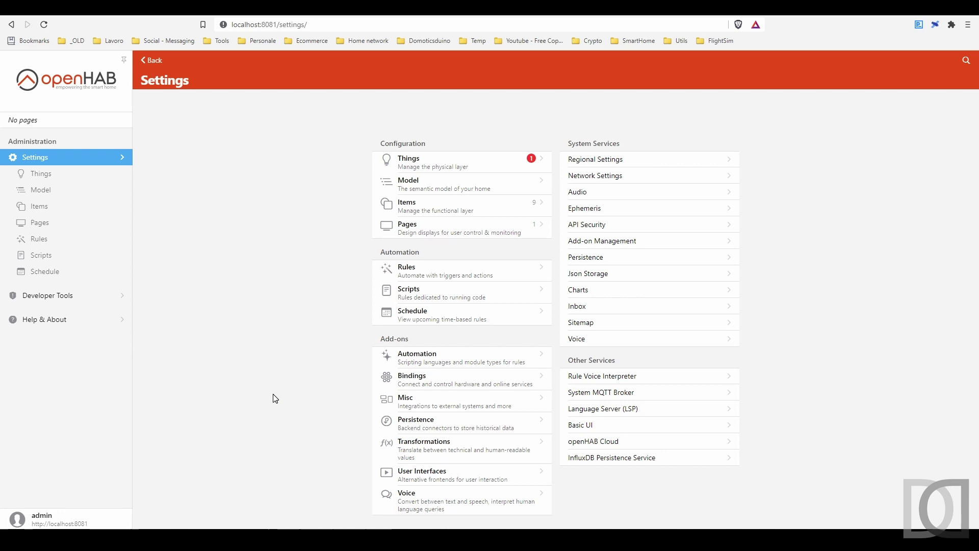
Step: Create a Switch item named itEnergiaAllarme with the label Allarme Energia and the category energy
left_click(76, 212)
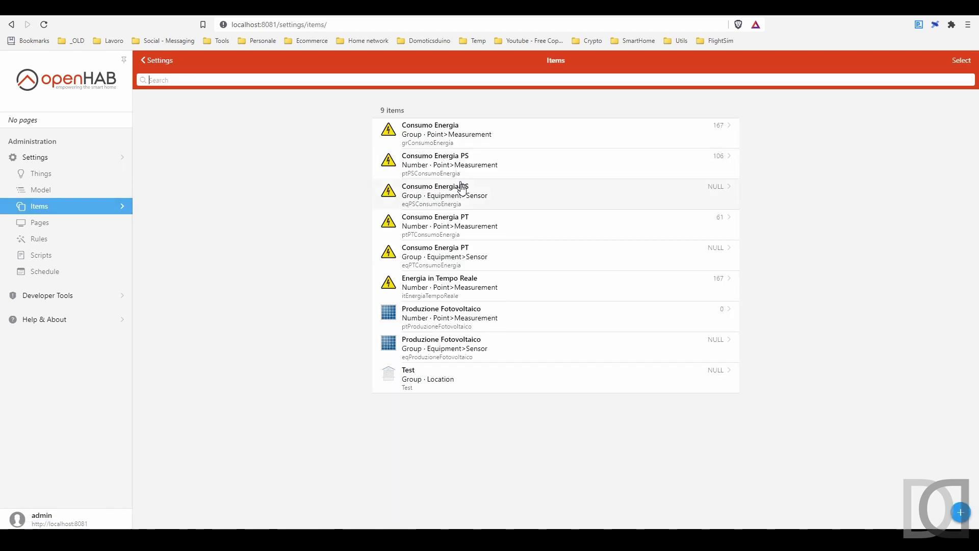
left_click(967, 517)
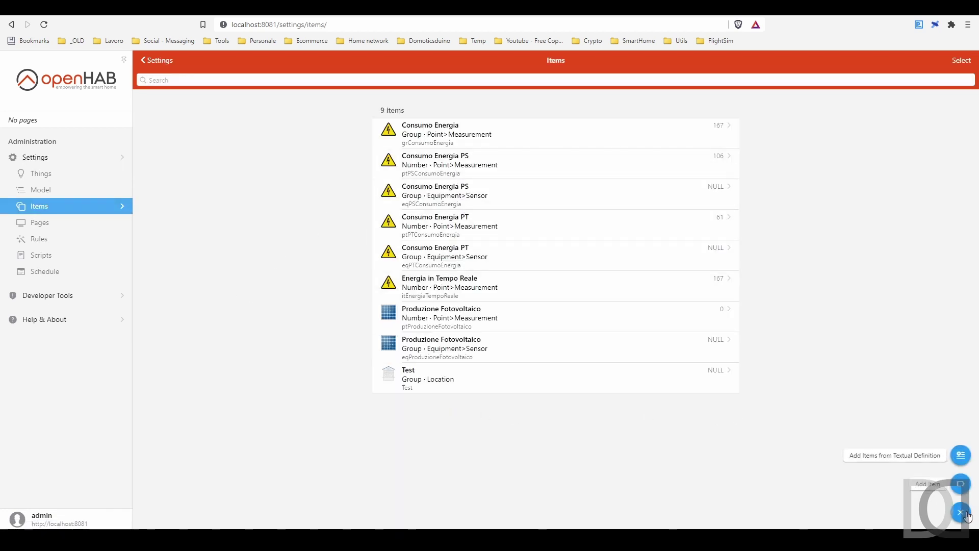
left_click(962, 485)
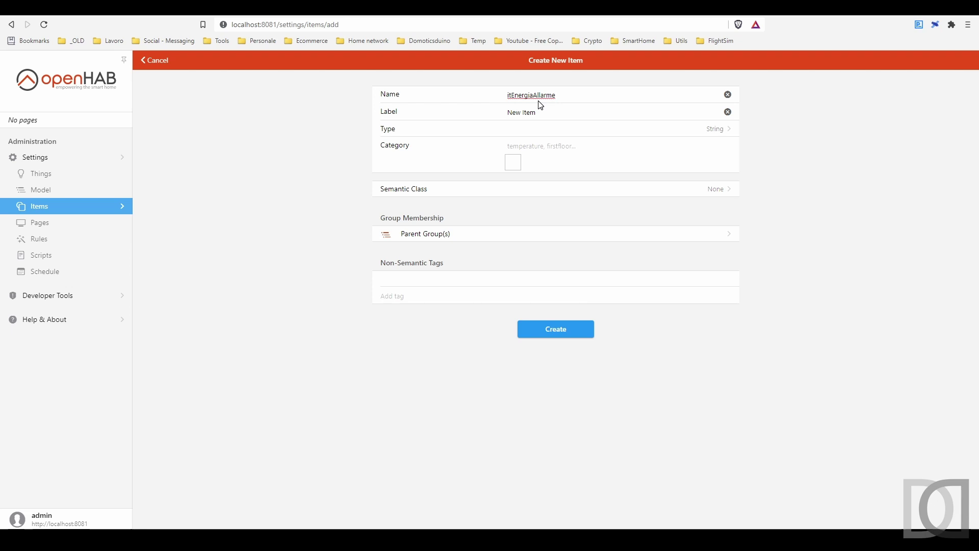
key("Tab")
type("Allarme Energia")
left_click(711, 130)
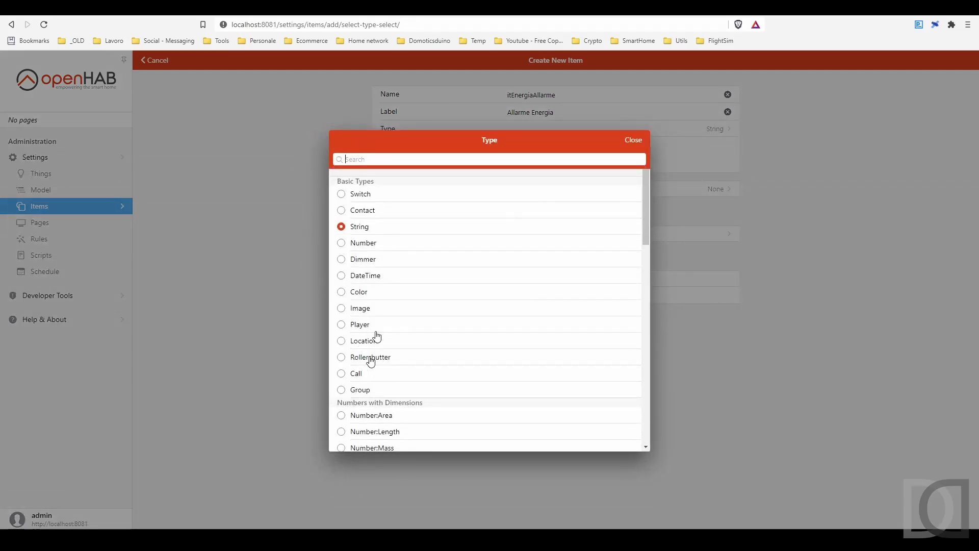
left_click(360, 195)
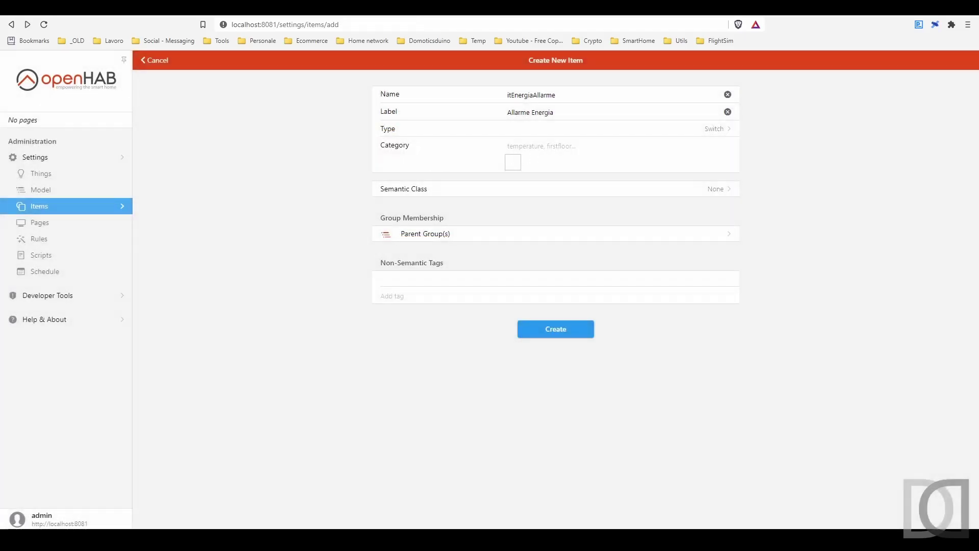
type("ener")
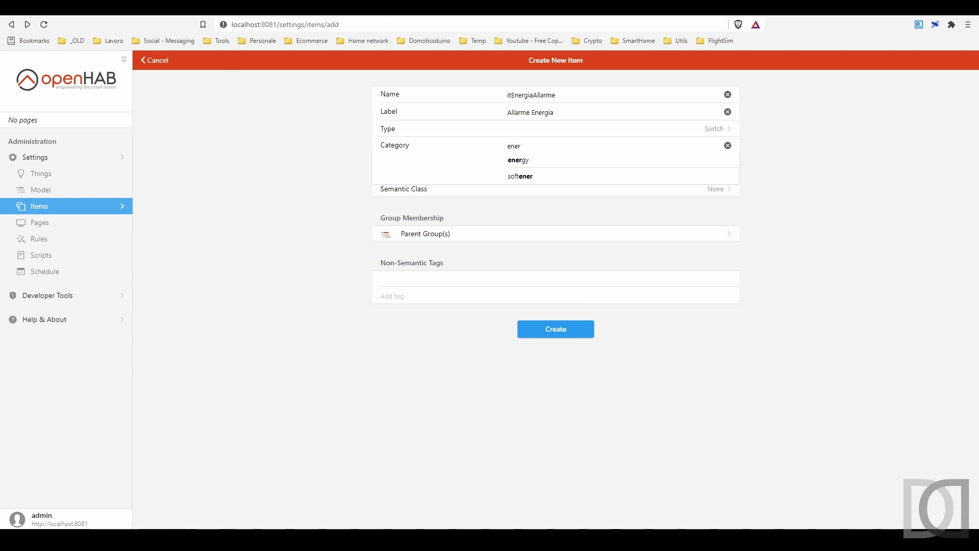
left_click(542, 162)
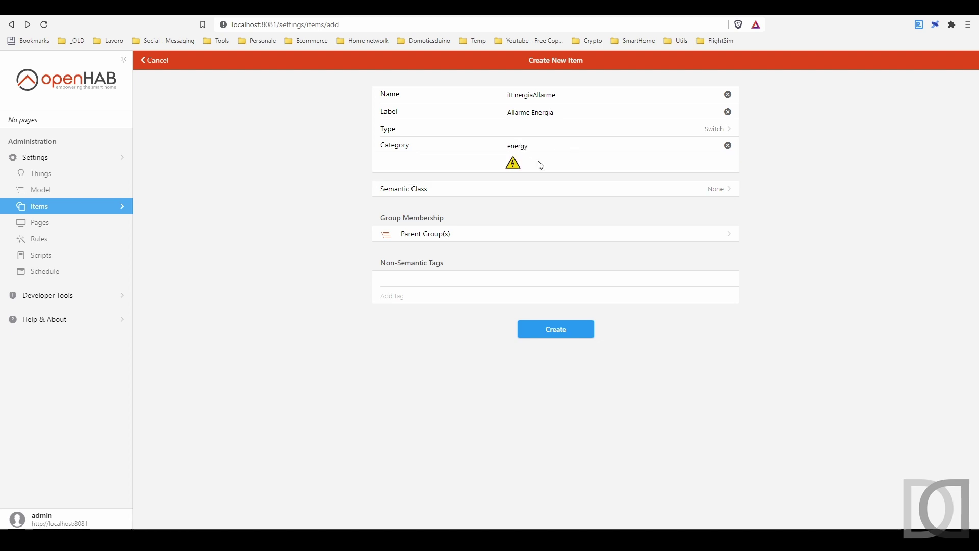
left_click(556, 329)
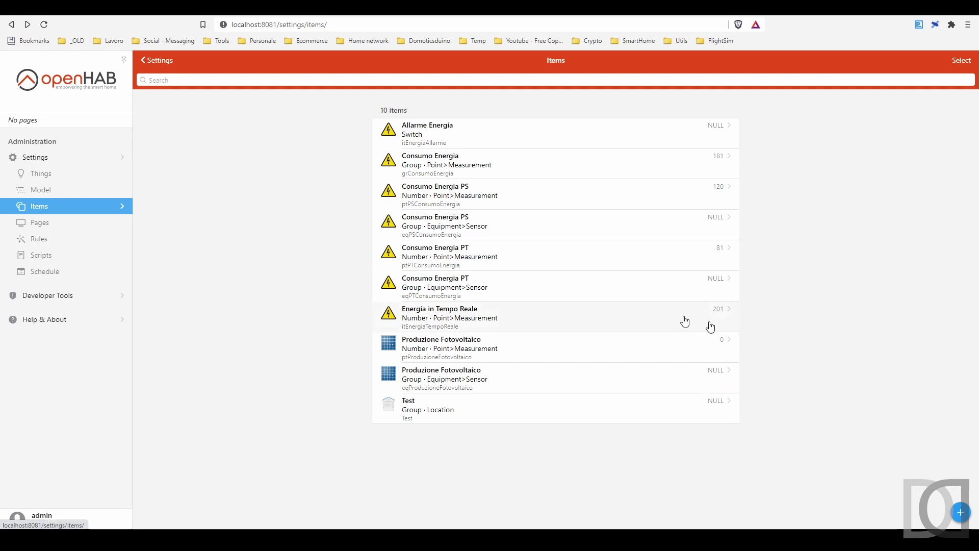
Step: Create a Number item named itRulesVarGlobEnergyLimit with the label Soglia allarme ENERGIA
left_click(960, 512)
left_click(959, 484)
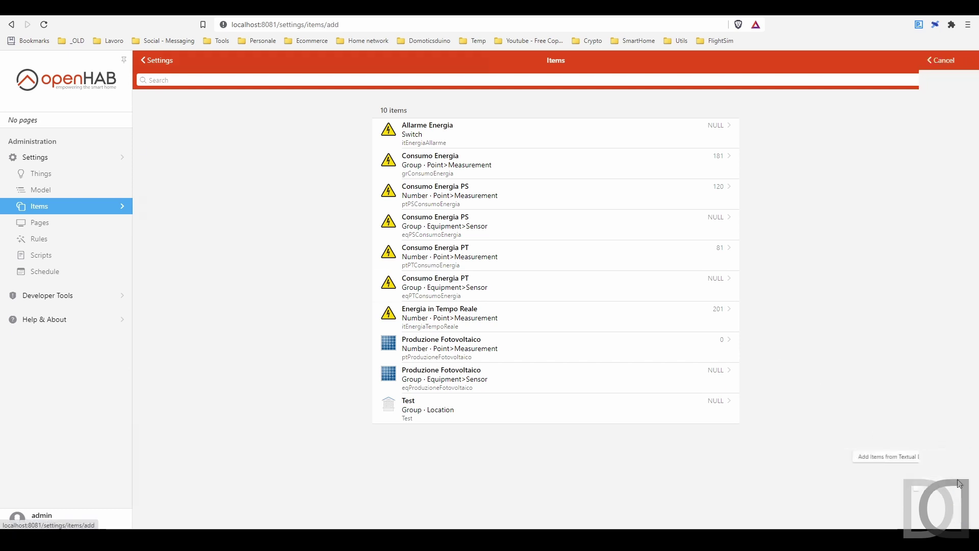
key("ctrl+a")
type("itRulesVarGlobEnergyLimit")
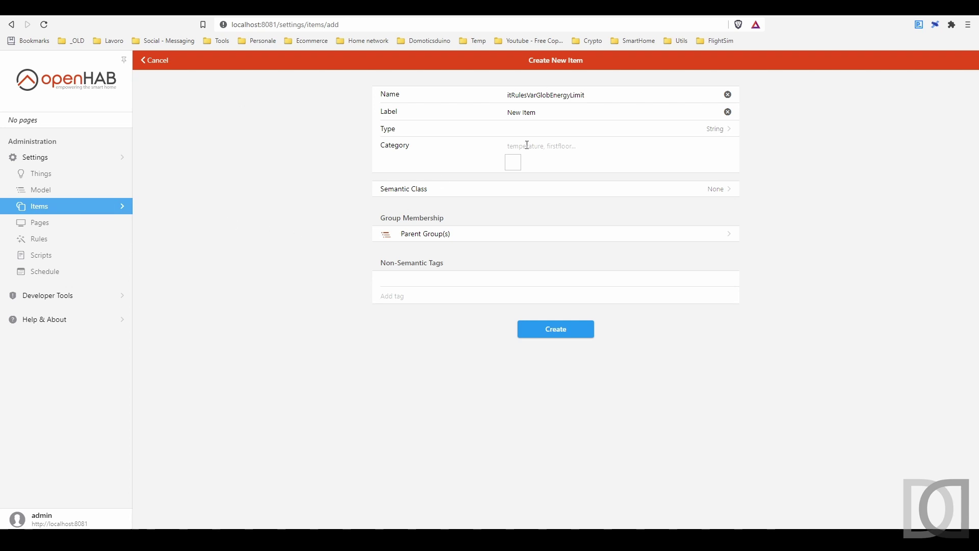
key("Tab")
type("Soglia allarme ENERGIA")
left_click(719, 130)
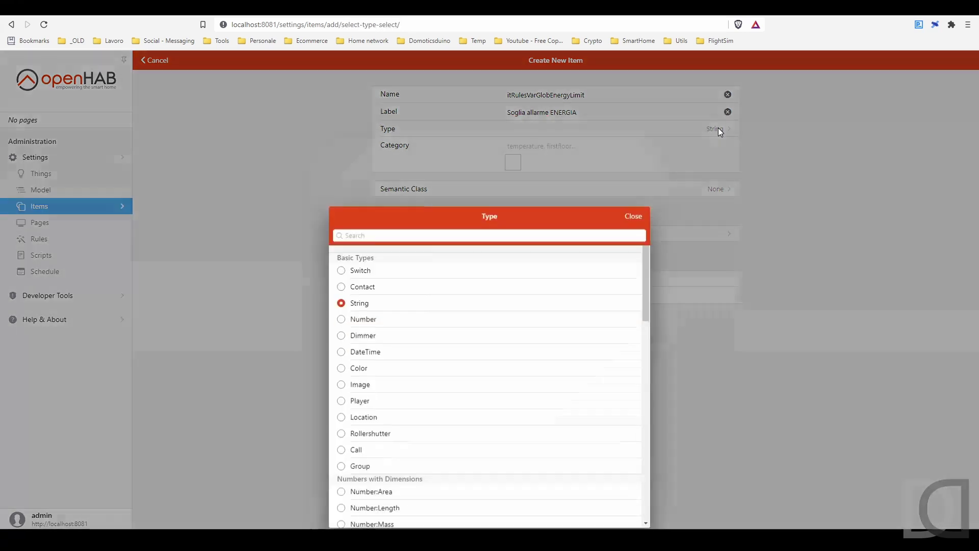
left_click(377, 249)
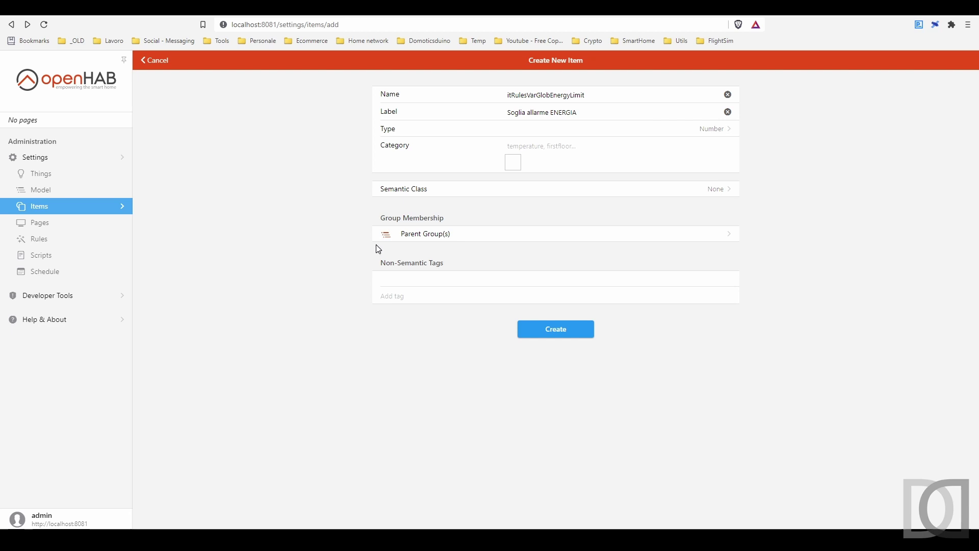
left_click(559, 330)
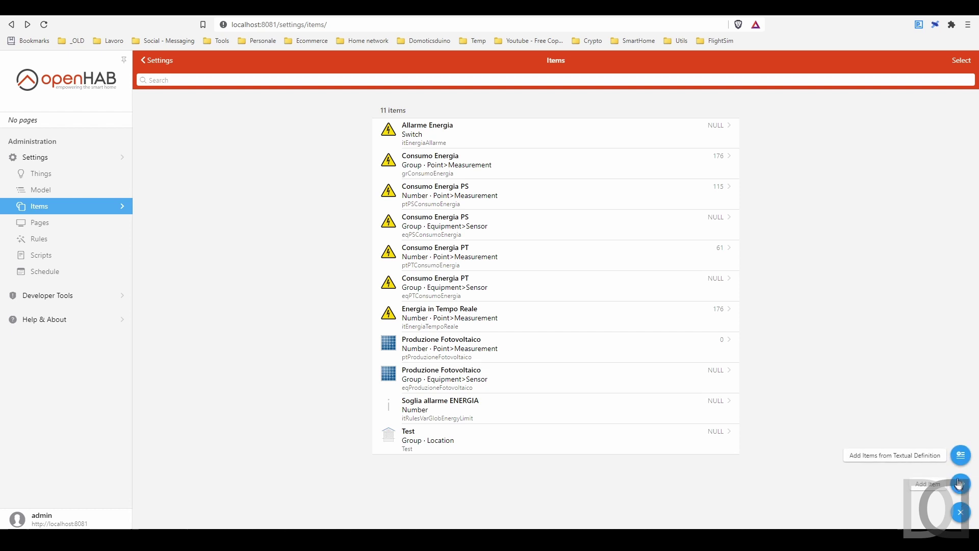
Step: Create a Number item named itRulesVarGlobCountEnergyExceeded with the label Count fuori soglia ENERGIA
left_click(962, 488)
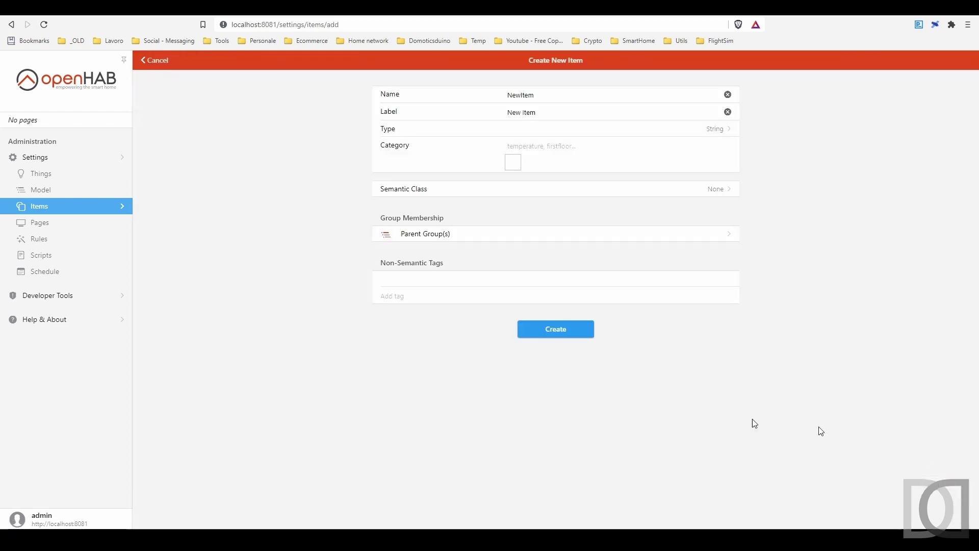
key("ctrl+v")
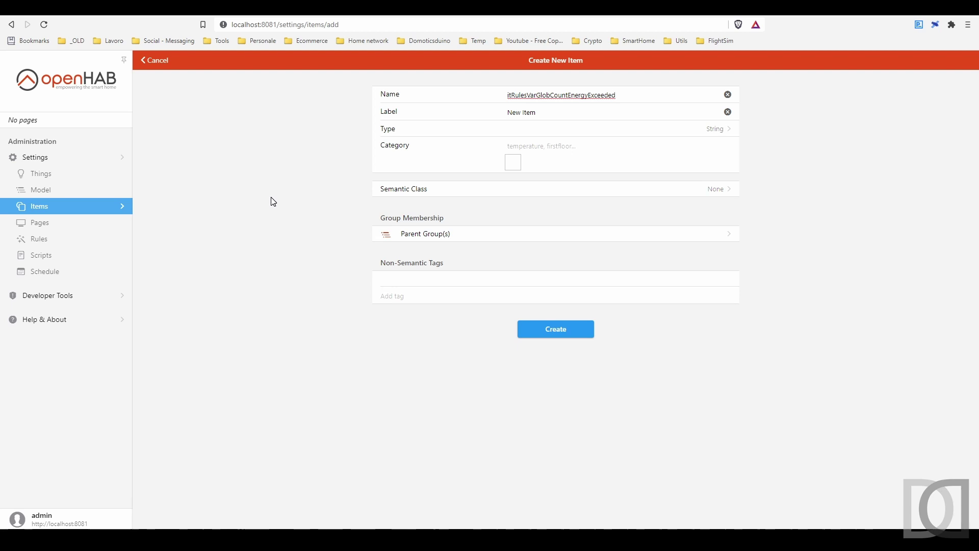
key("Tab")
type("Count fuori soglia ENERGIA")
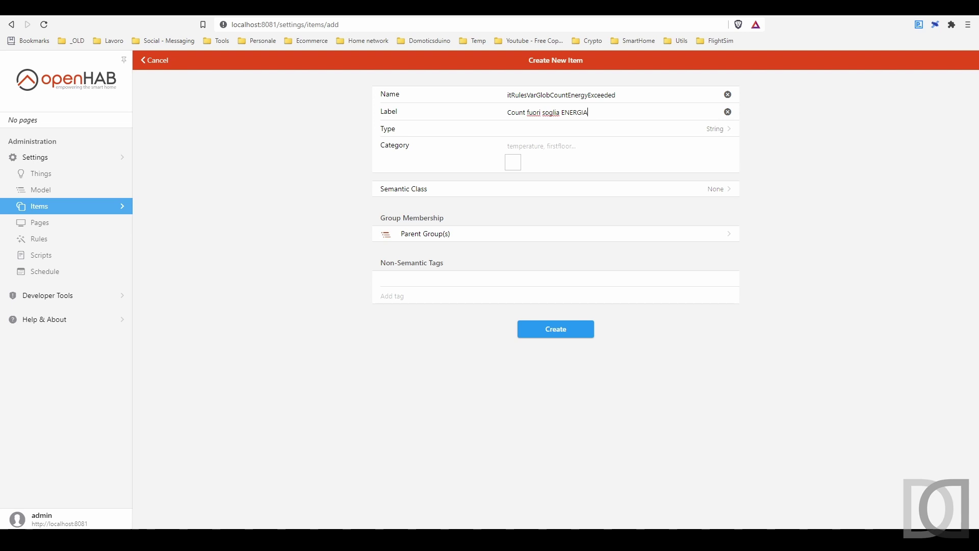
left_click(714, 130)
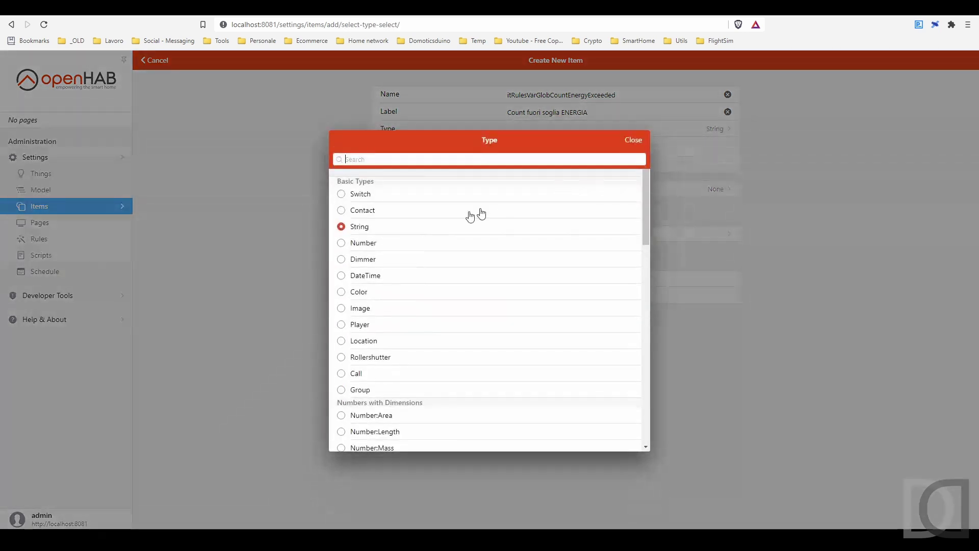
left_click(353, 247)
left_click(572, 331)
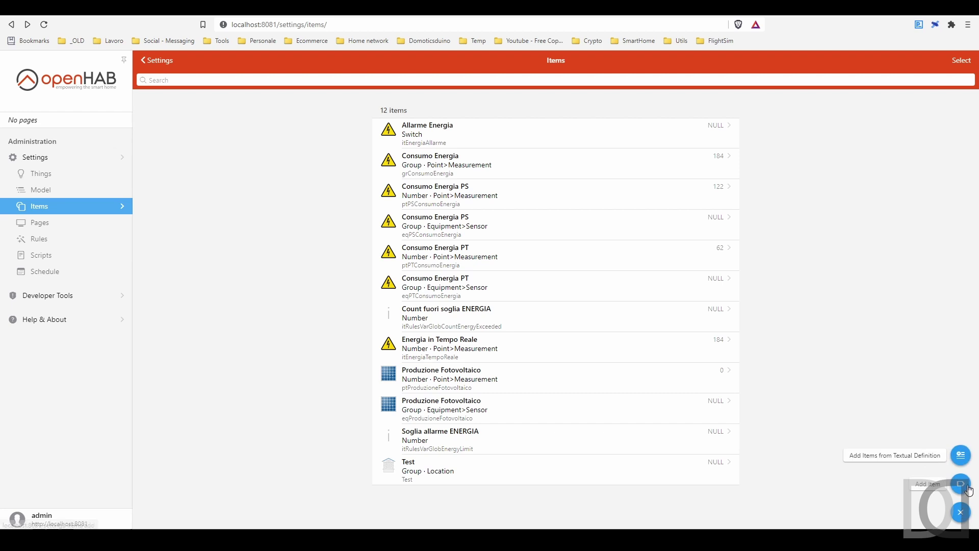
Step: Create a Number item named itRulesVarGlobCountEnergyExceededLimit with the label Limite fuori soglia ENERGIA
left_click(968, 488)
type("itRulesVarGlobCountEnergyExceededLimit")
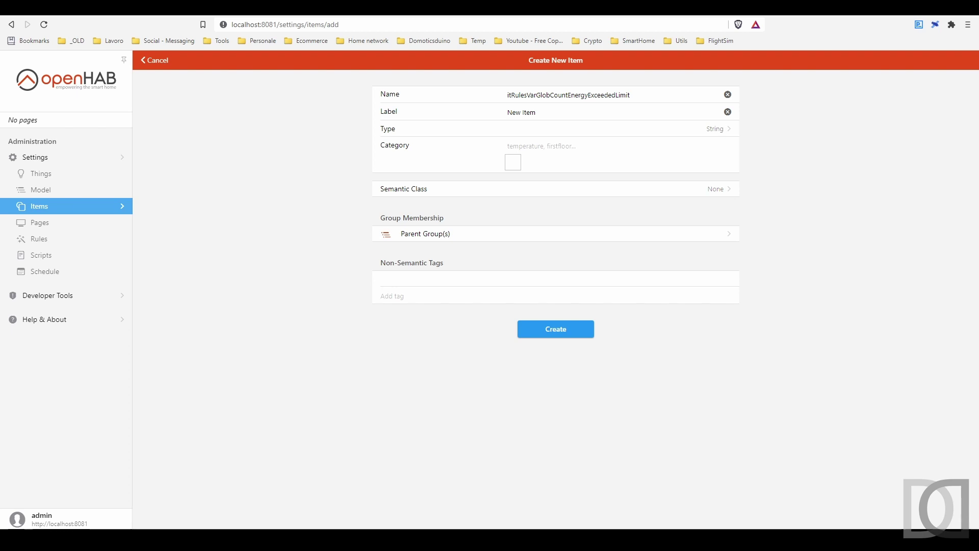
triple_click(529, 112)
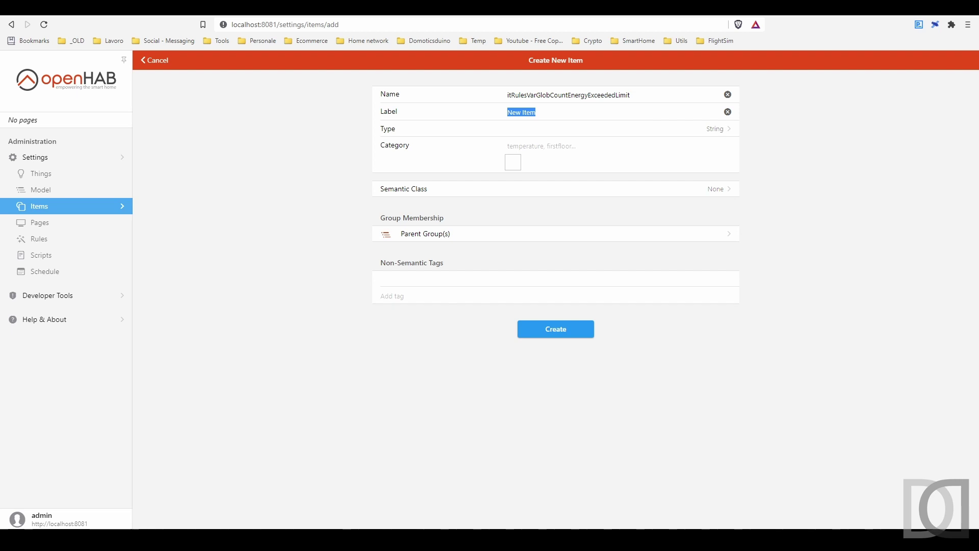
type("Limite fuori soglia ENERGIA")
left_click(707, 130)
left_click(365, 257)
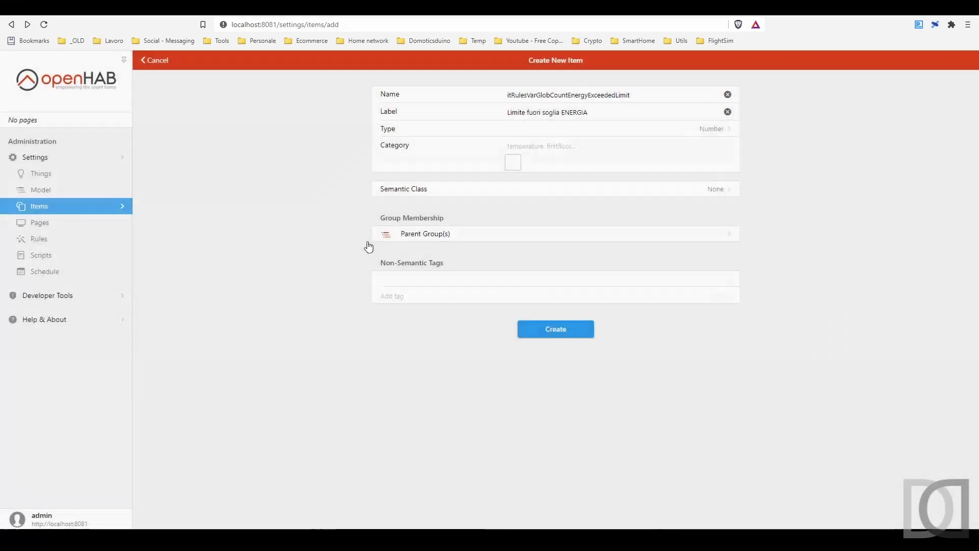
left_click(557, 330)
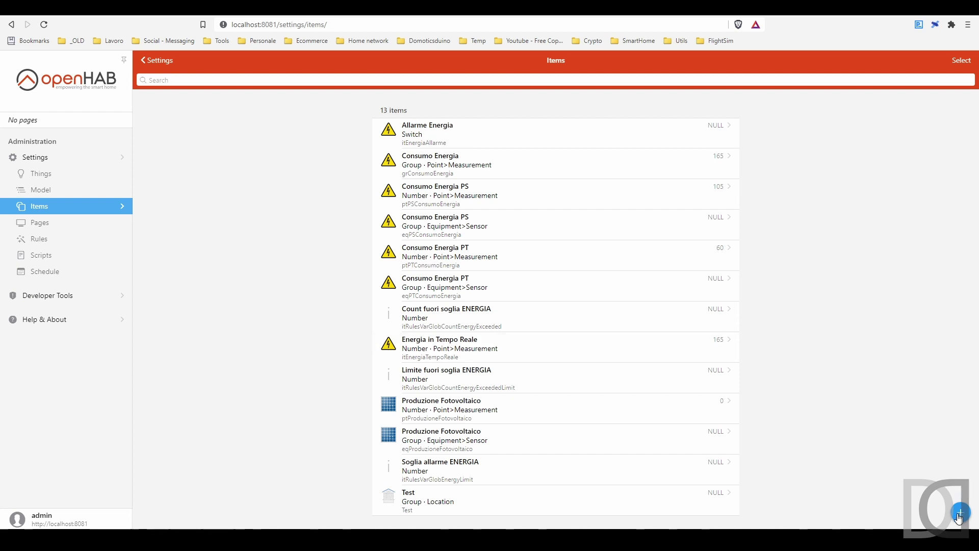
Step: Create a Switch item named itAllarmeAbilitaEnergia with the label Abilita allarme ENERGIA and the switch category
left_click(961, 512)
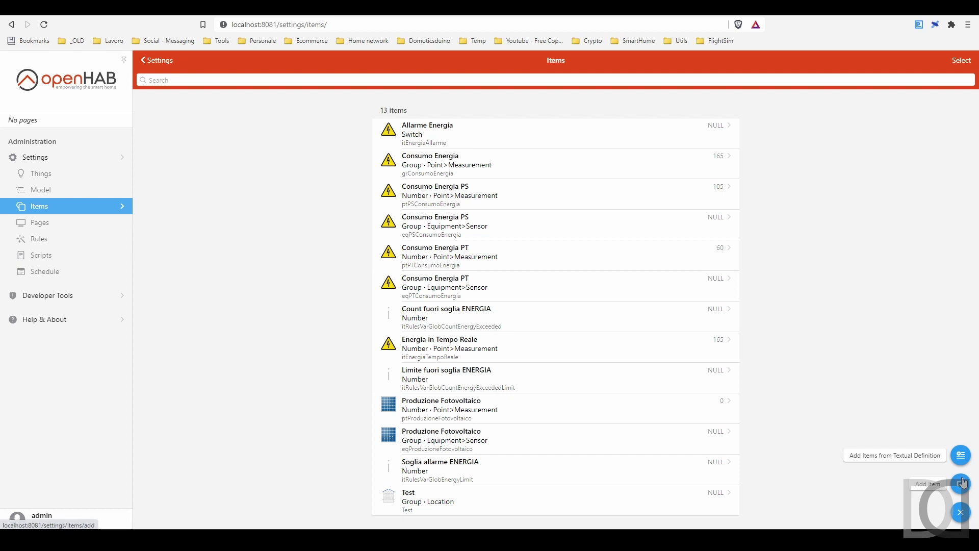
left_click(961, 483)
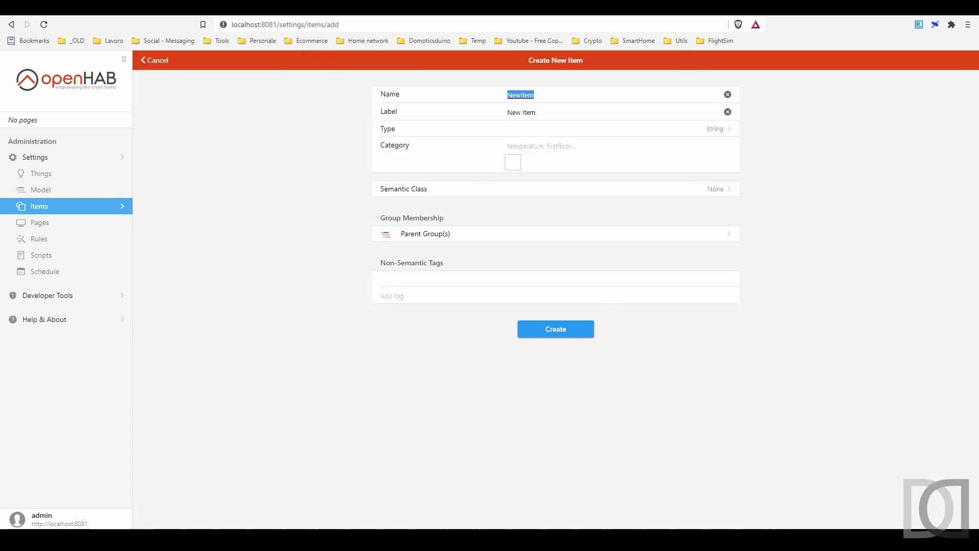
type("itAllarmeAbilitaEnergia")
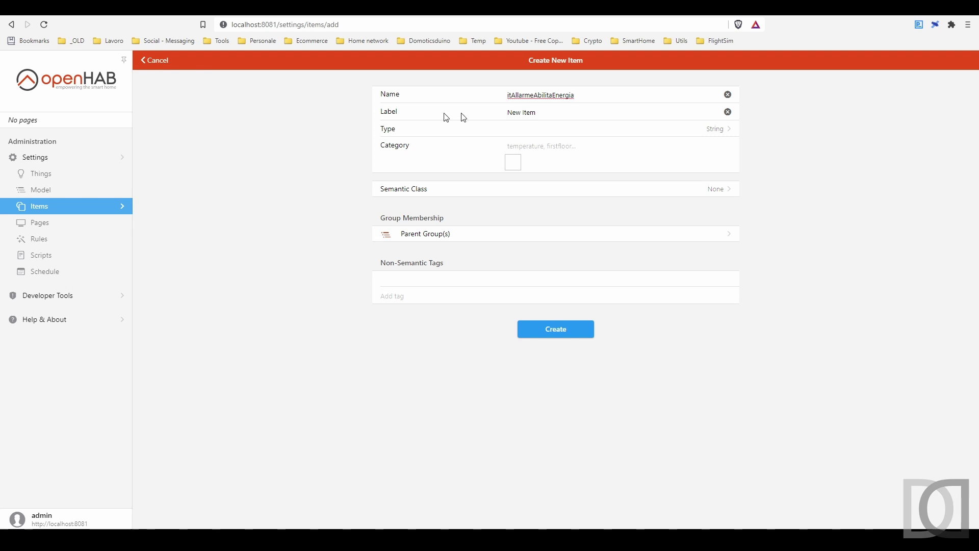
key("Tab")
type("Abilita allar")
key("BackSpace")
left_click(725, 132)
left_click(372, 196)
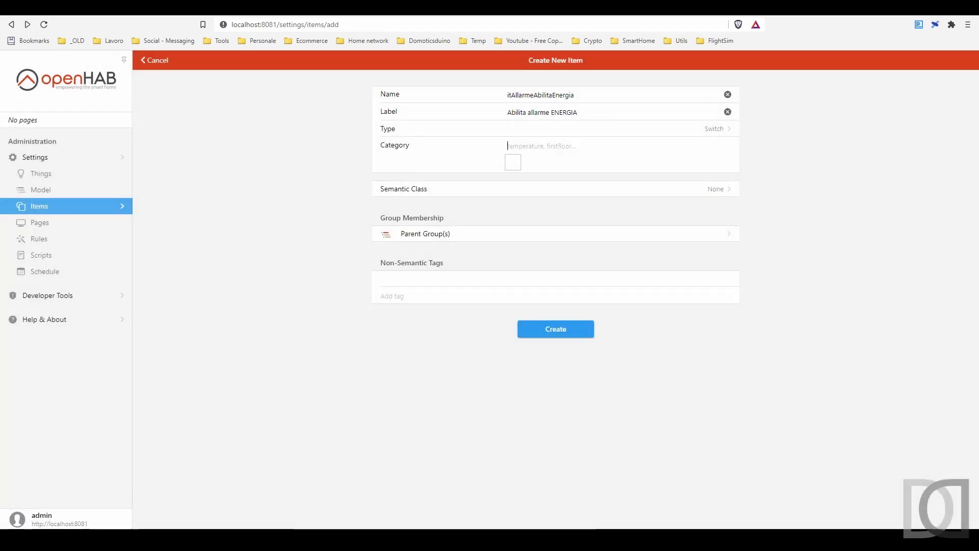
type("swi")
left_click(513, 159)
left_click(564, 329)
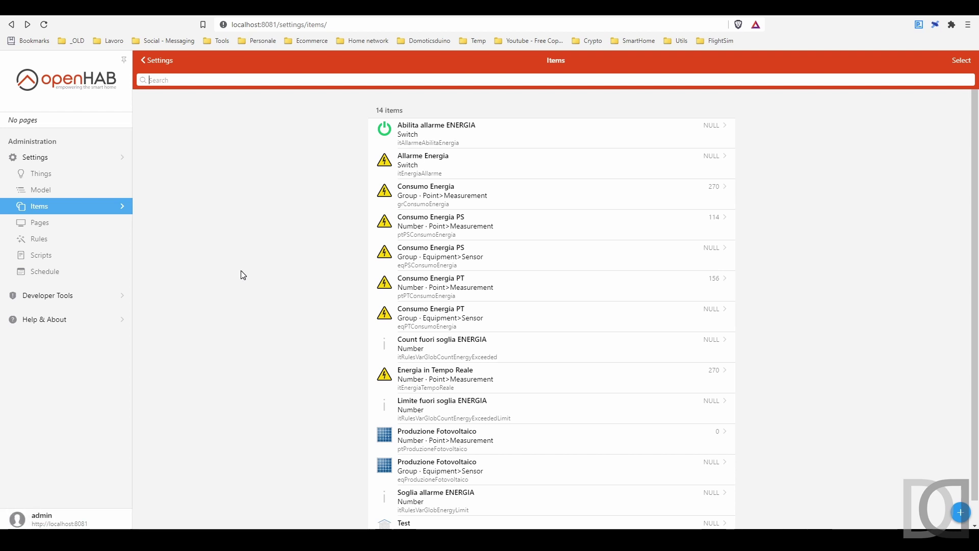
Step: Start a new rule and name it Allarme ENERGIA CHECK
left_click(49, 240)
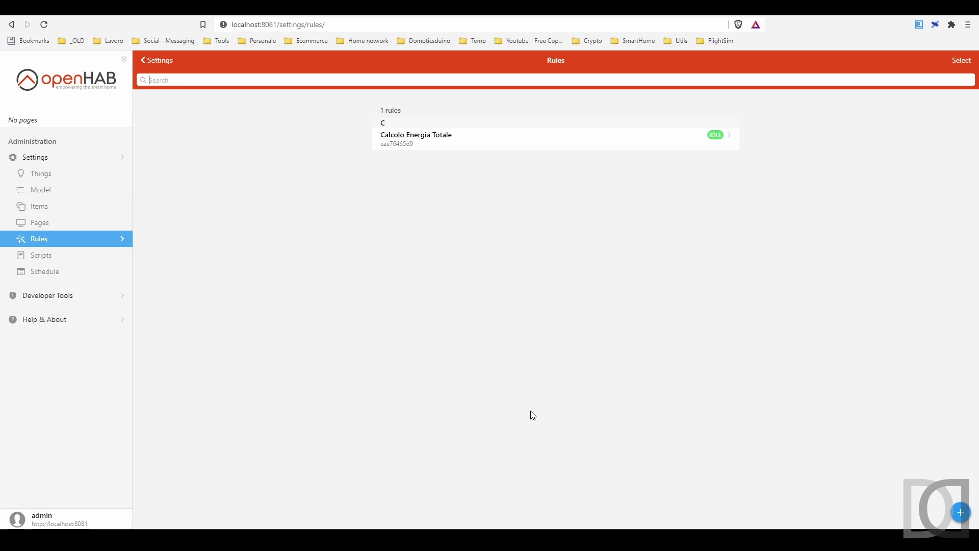
left_click(961, 512)
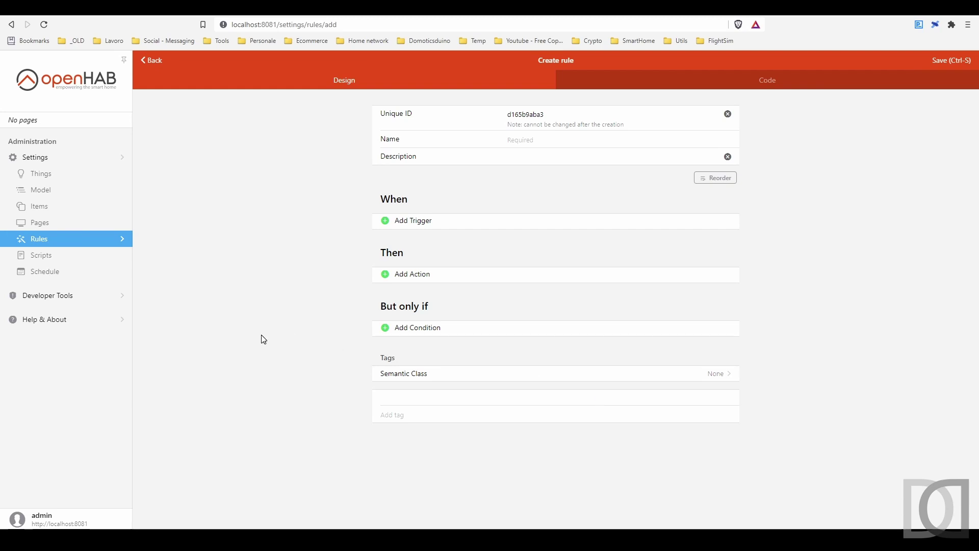
type("Allarme ENERGIA CHECK")
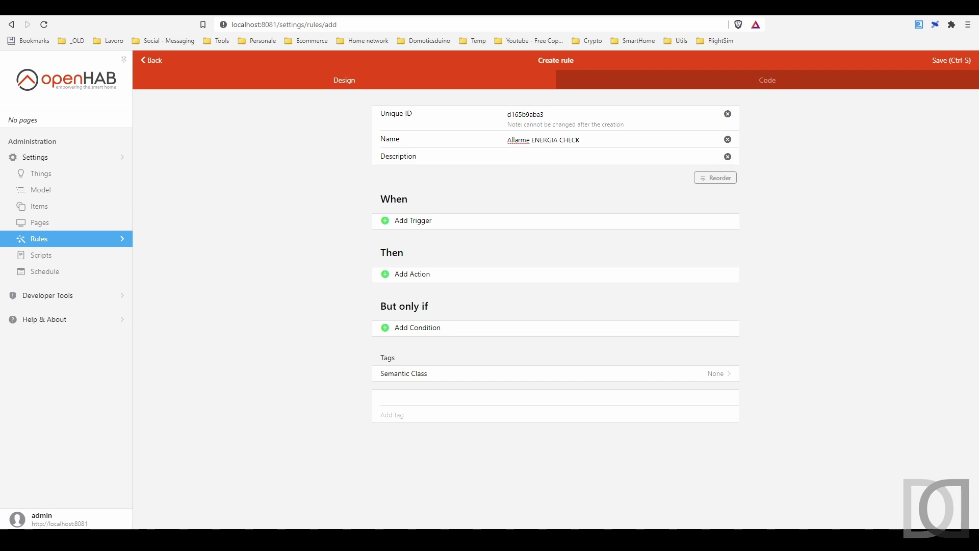
Step: Add an item event trigger that fires when Energia in Tempo Reale (itEnergiaTempoReale) has changed
left_click(407, 226)
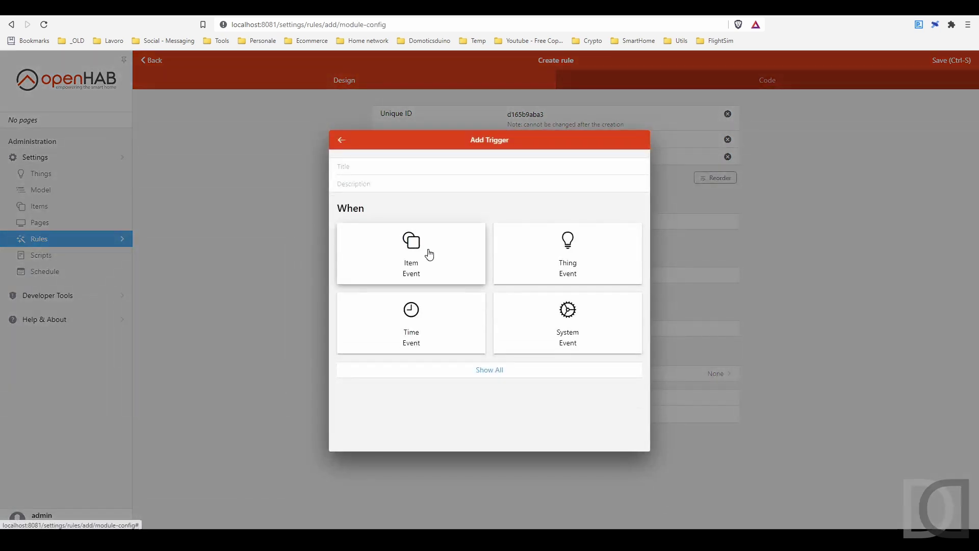
left_click(430, 254)
left_click(403, 234)
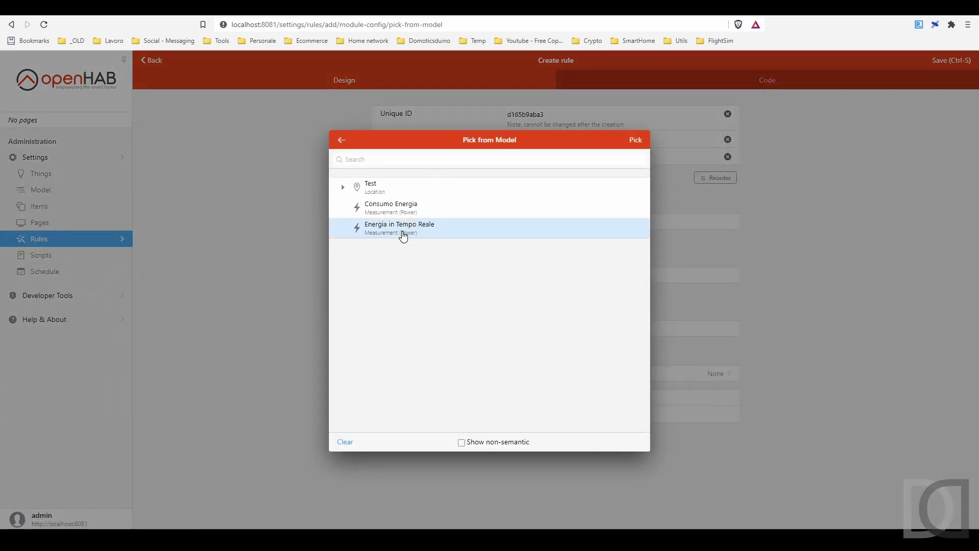
left_click(636, 140)
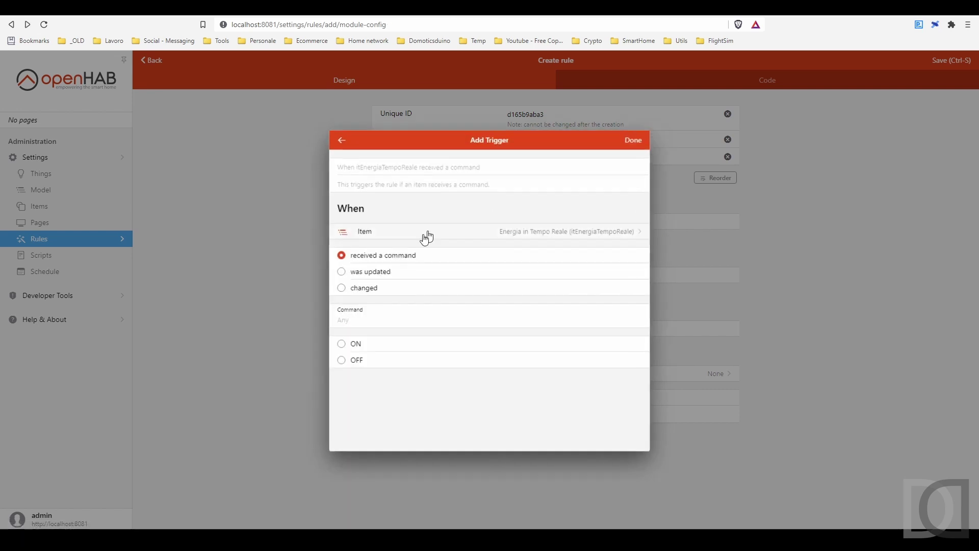
left_click(376, 288)
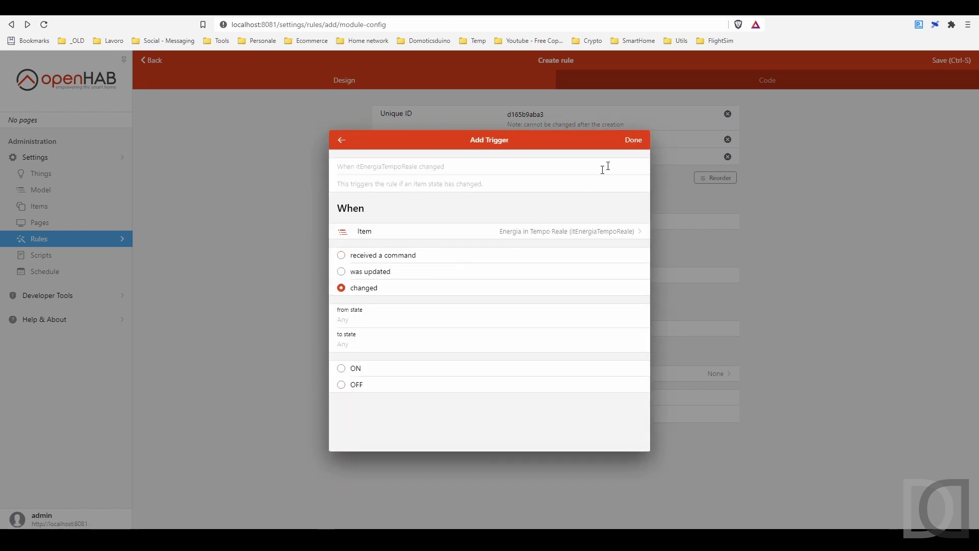
left_click(638, 142)
Step: Add an item condition requiring the non-semantic item Abilita allarme ENERGIA (itAllarmeAbilitaEnergia) to be equal to ON
left_click(422, 351)
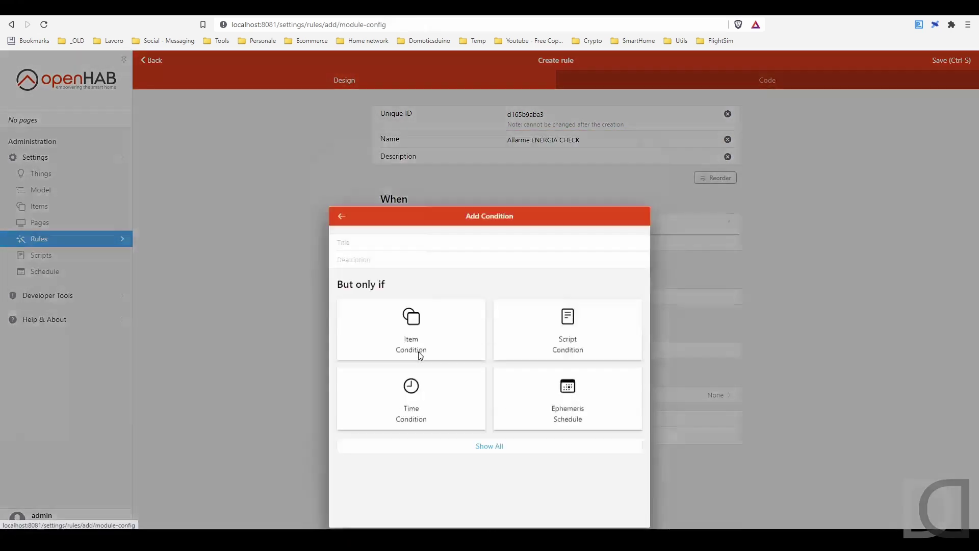
left_click(410, 276)
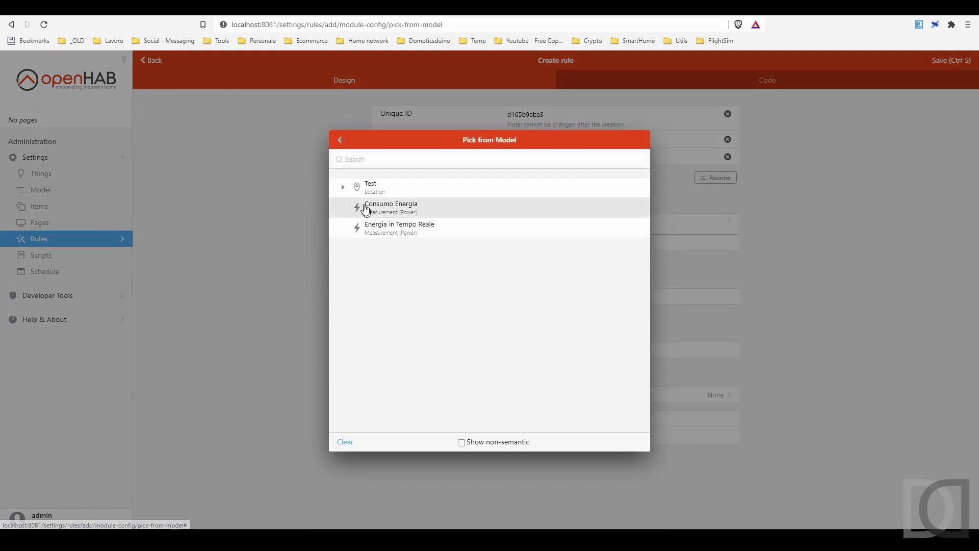
left_click(506, 447)
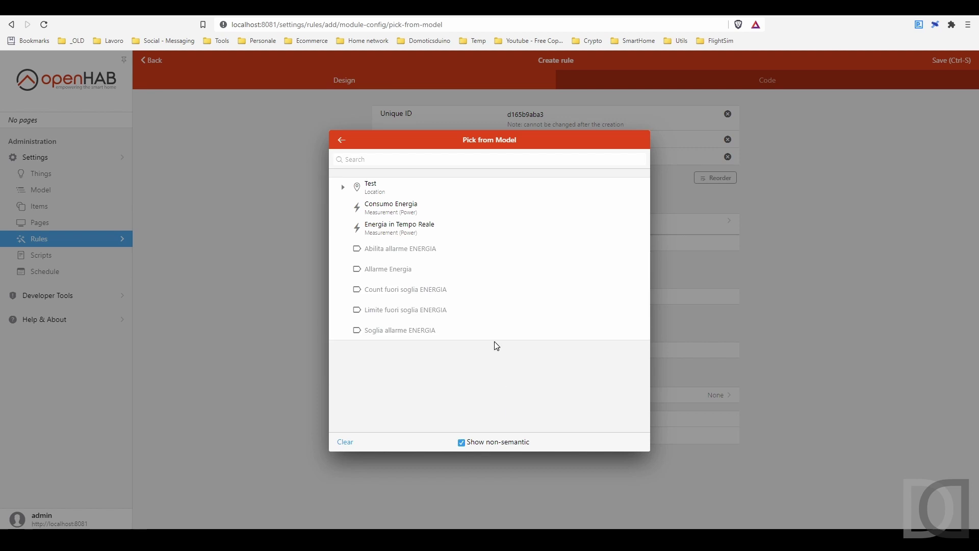
left_click(430, 256)
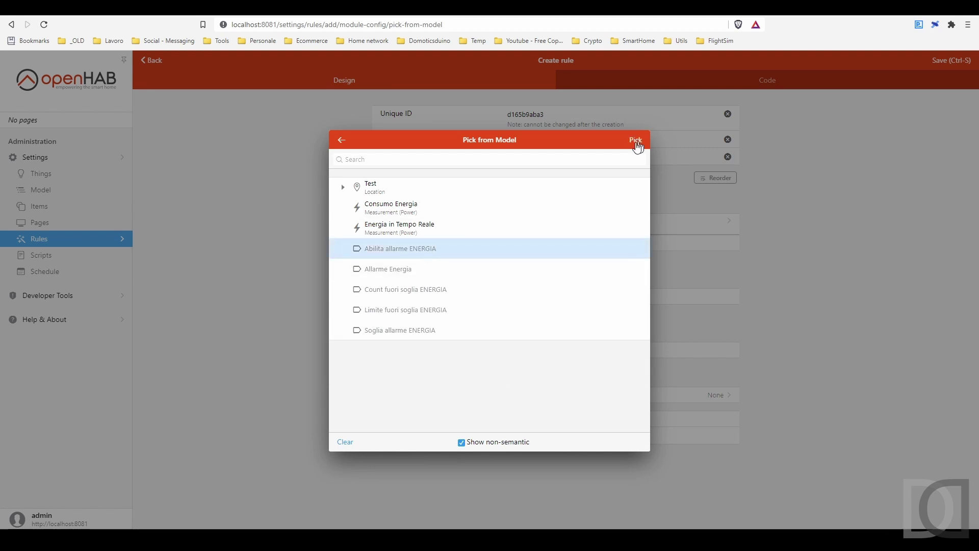
left_click(635, 141)
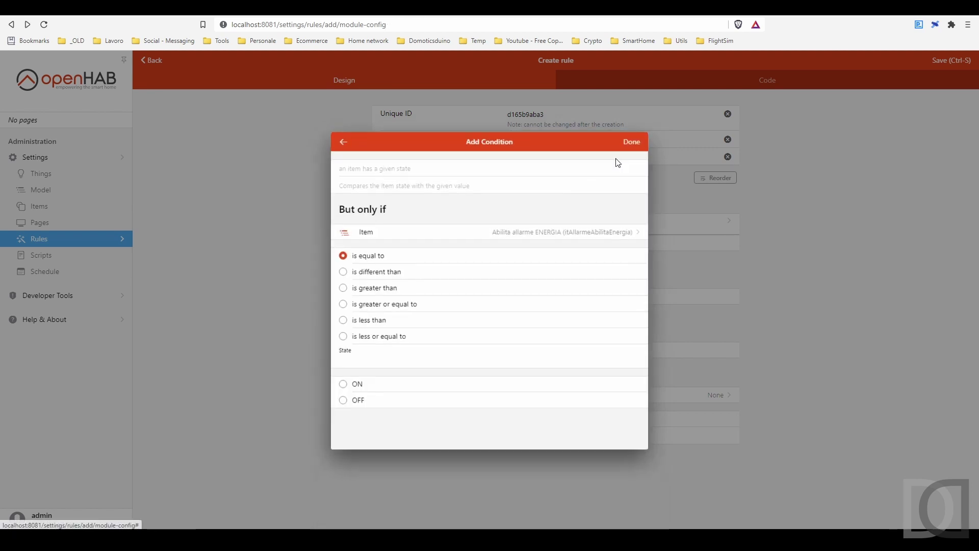
left_click(357, 388)
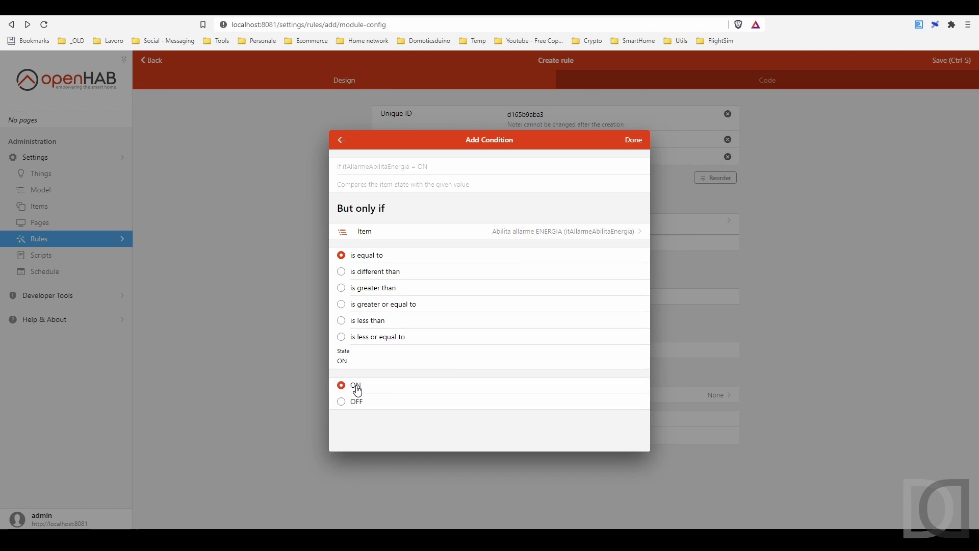
left_click(632, 139)
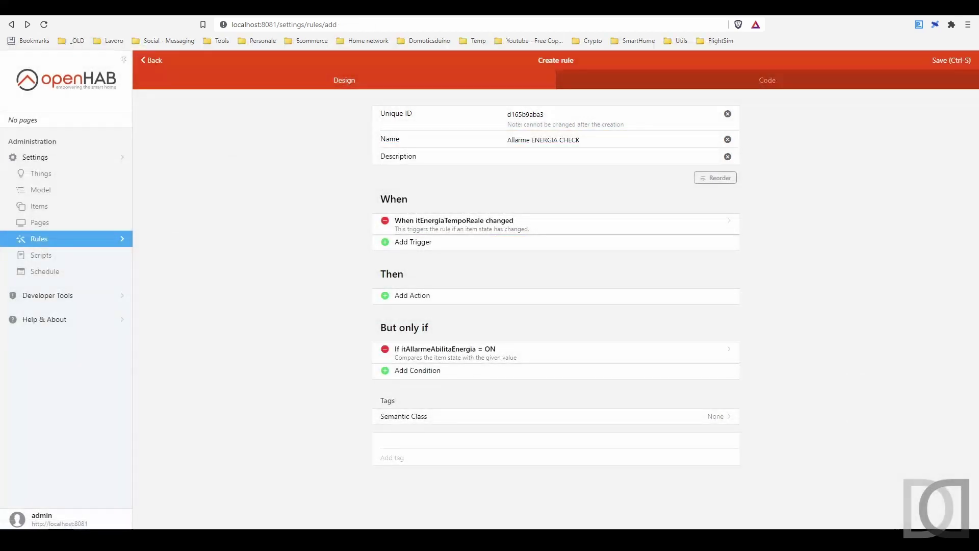
Step: Add a second item condition requiring the non-semantic item Allarme Energia (itEnergiaAllarme) to be different than ON
left_click(423, 375)
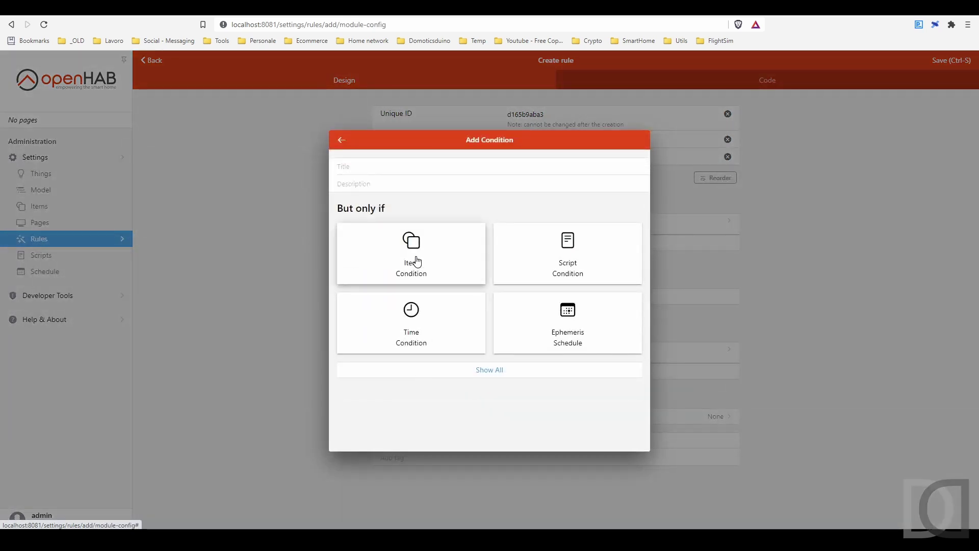
left_click(416, 261)
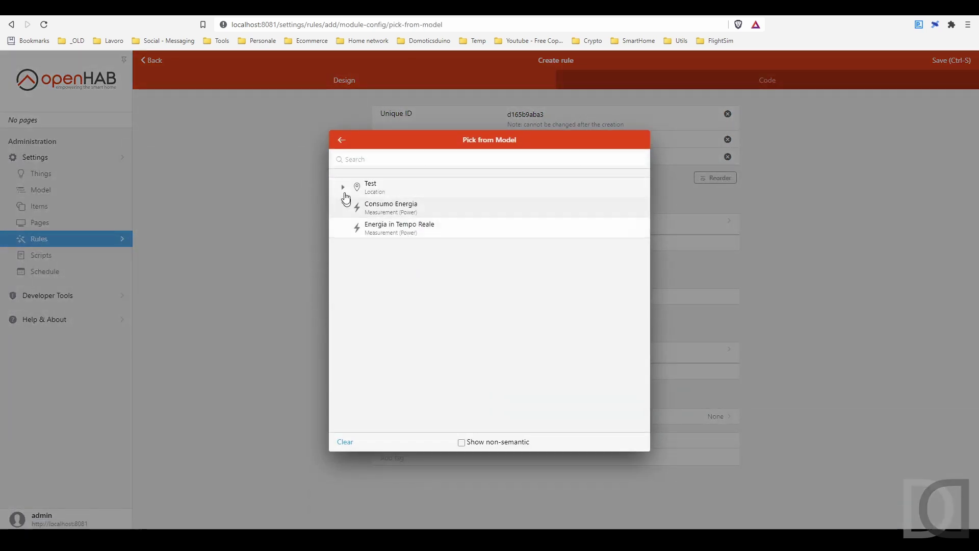
left_click(461, 443)
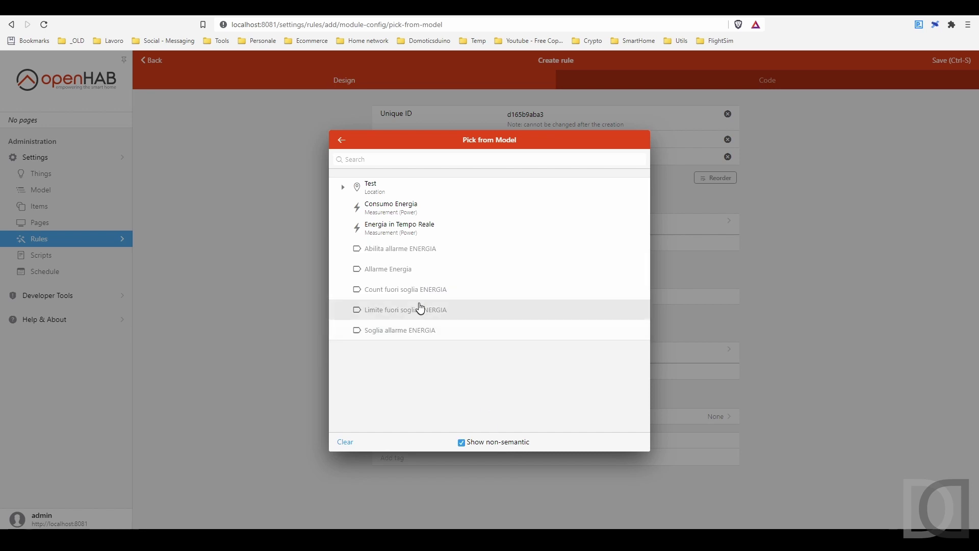
left_click(635, 145)
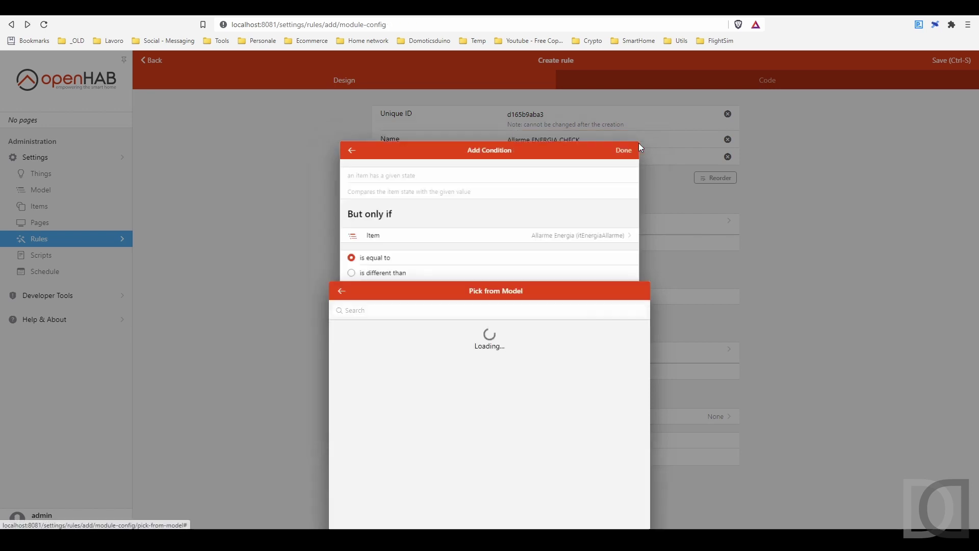
left_click(380, 272)
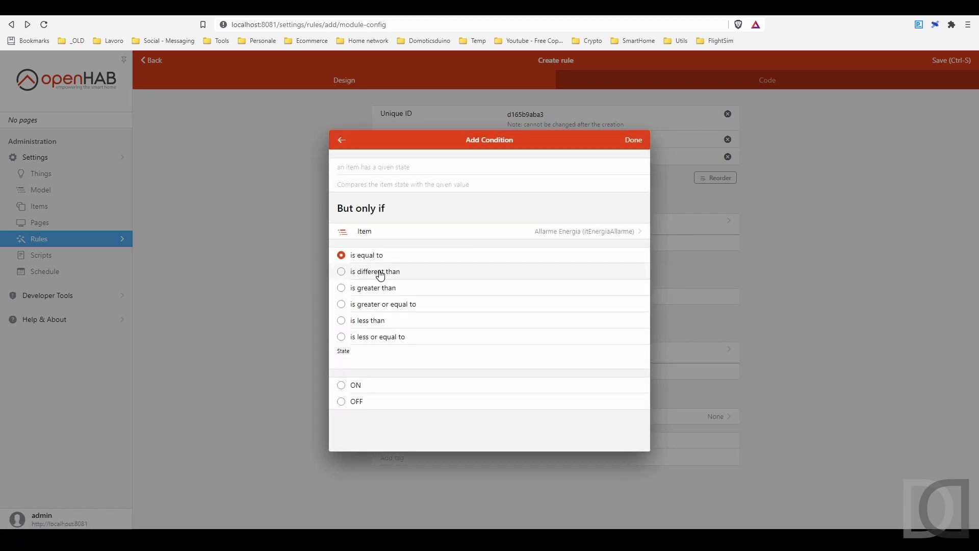
left_click(358, 388)
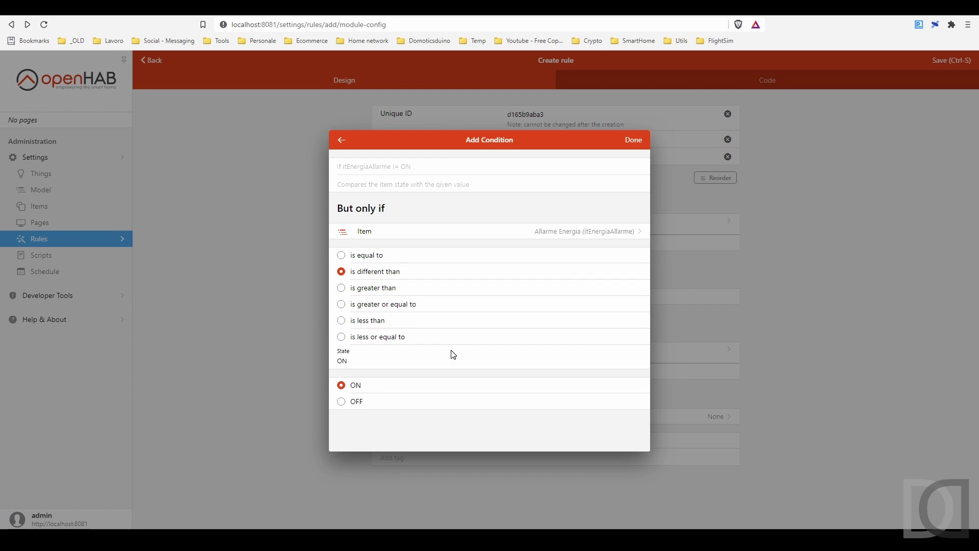
left_click(633, 140)
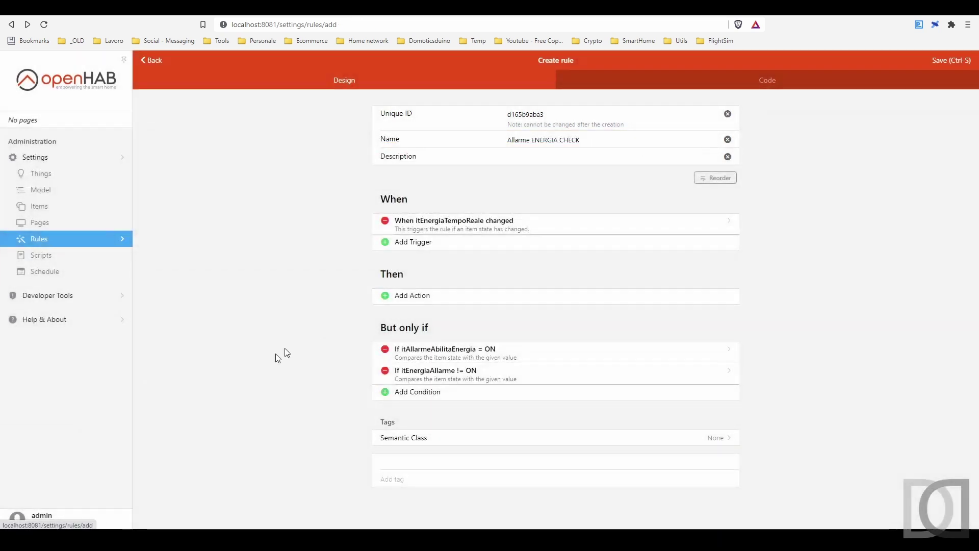
Step: Add a Rule DSL script action that counts over-limit readings, turns itEnergiaAllarme ON and logs once the count exceeds its limit, otherwise resets the count to 0
left_click(428, 295)
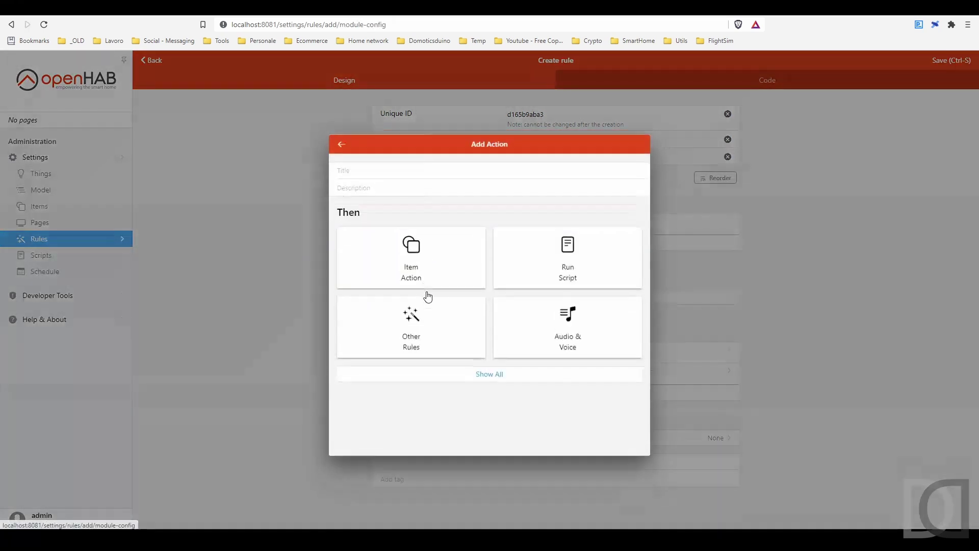
left_click(569, 269)
left_click(404, 327)
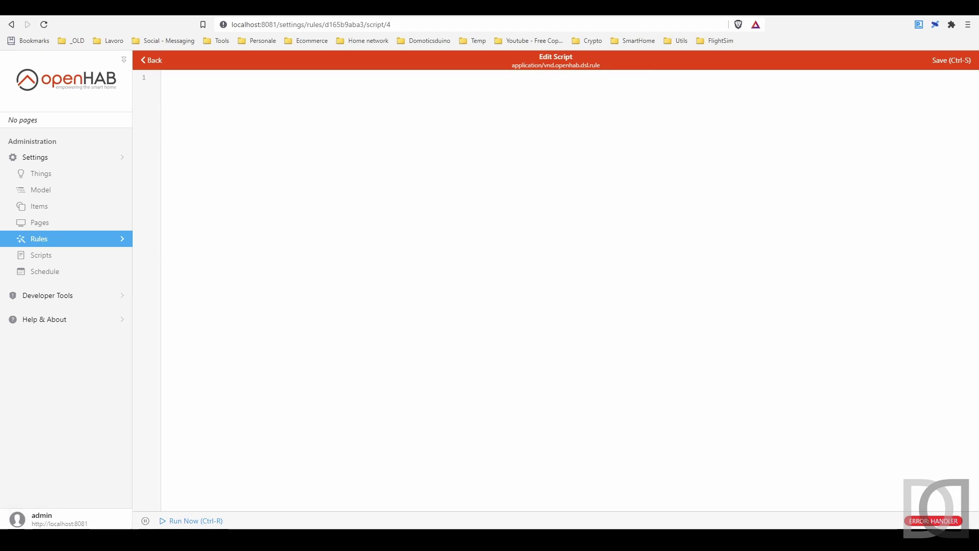
left_click(221, 191)
type("var energyLimit = itRulesVarGlobEnergyLimit.state as Number var countEnergyExceeded = itRulesVarGlobCountEnergyExceeded.state as Number var countEnergyExceededLimit = itRulesVarGlobCountEnergyExceededLimit.state as Number var currentValue = itEnergiaTempoReale.state as Number if(currentValue > energyLimit){   itRulesVarGlobCountEnergyExceeded.postUpdate(countEnergyExceeded + 1)   if(countEnergyExceeded > countEnergyExceededLimit){     itEnergiaAllarme.postUpdate(ON);     logInfo(\"CheckEnergia\", \"Raggiunta soglia energia totale => \" + currentValue)   } } else   itRulesVarGlobCountEnergyExceeded.postUpdate(0)")
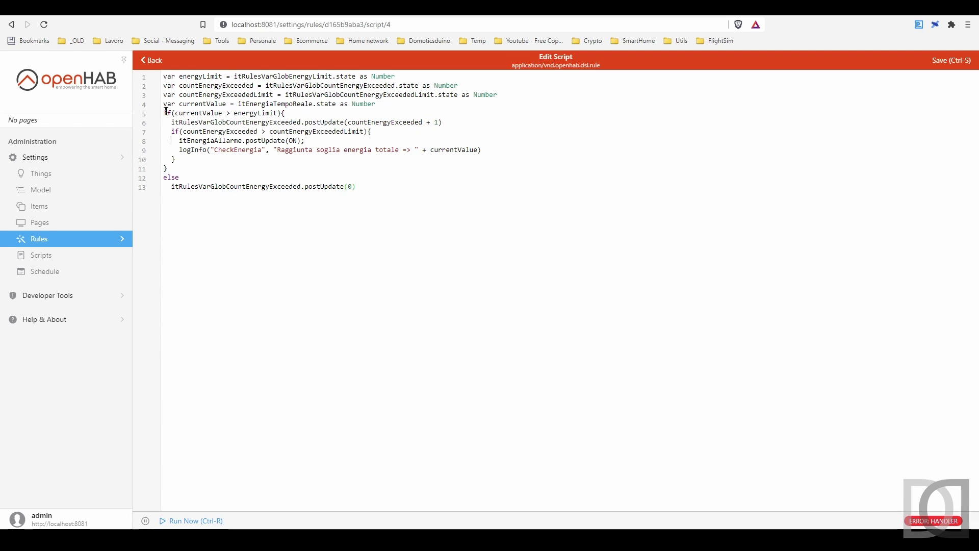
Step: Change the script's inner if comparison to countEnergyExceeded >= countEnergyExceededLimit
left_click_drag(164, 112, 305, 112)
left_click(205, 109)
left_click(265, 131)
type("=")
key("Escape")
double_click(245, 131)
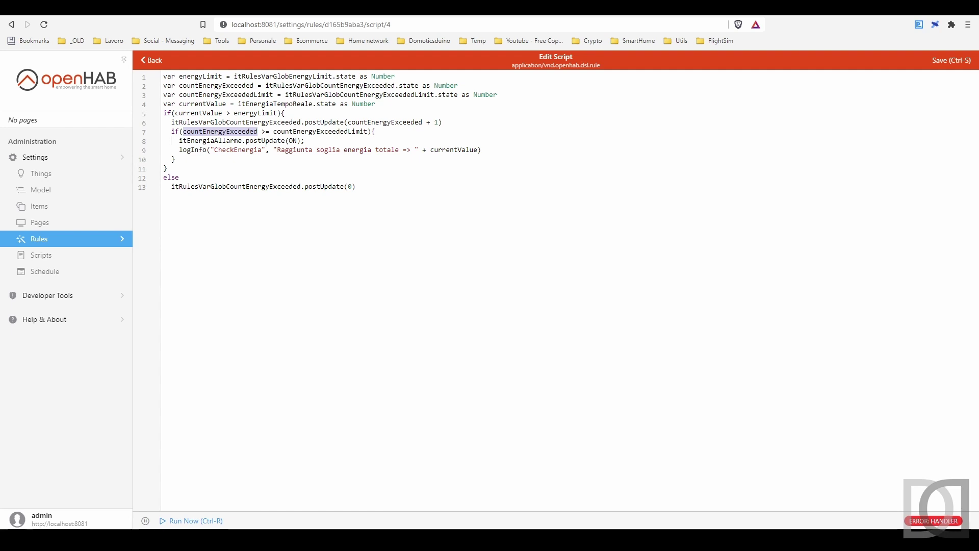
double_click(213, 141)
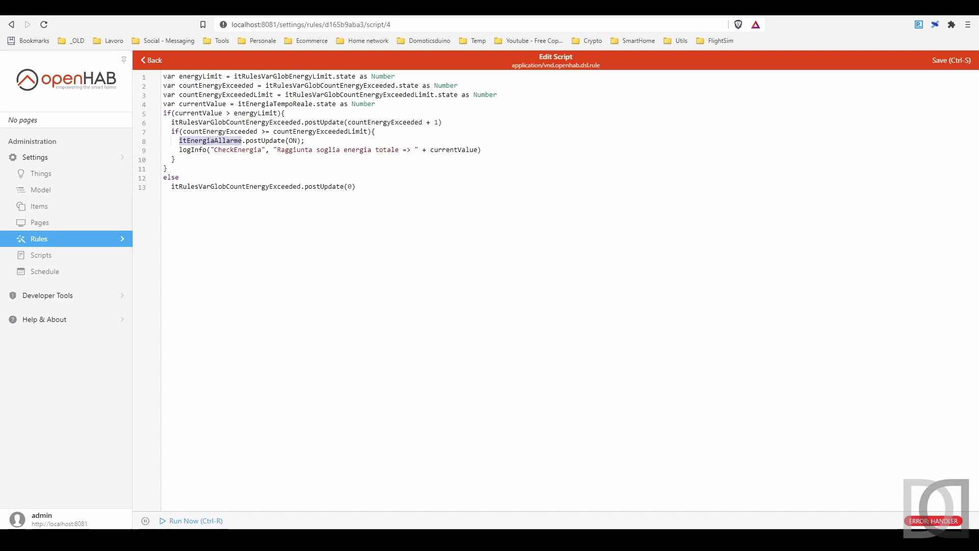
Step: Save the Allarme ENERGIA CHECK rule's script and return to the list of rules
double_click(225, 186)
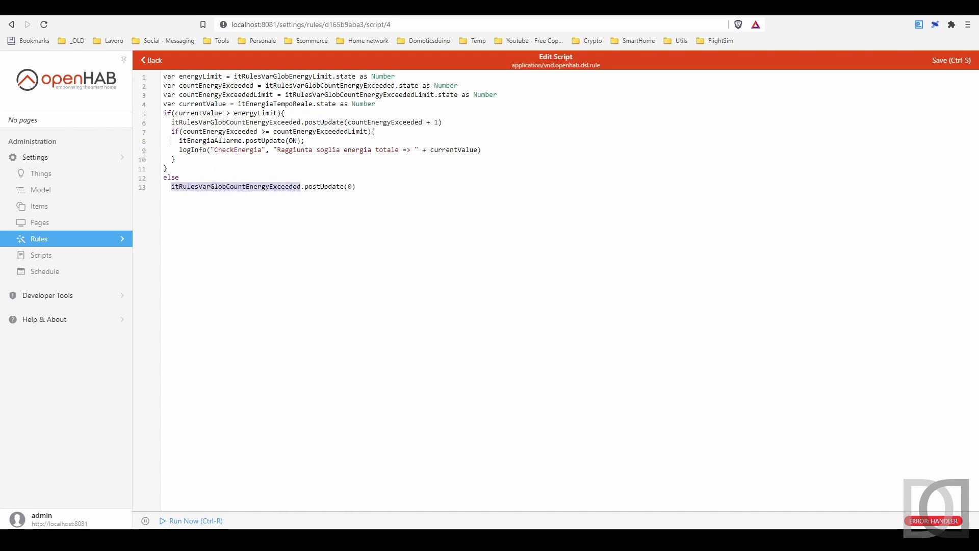
left_click(948, 70)
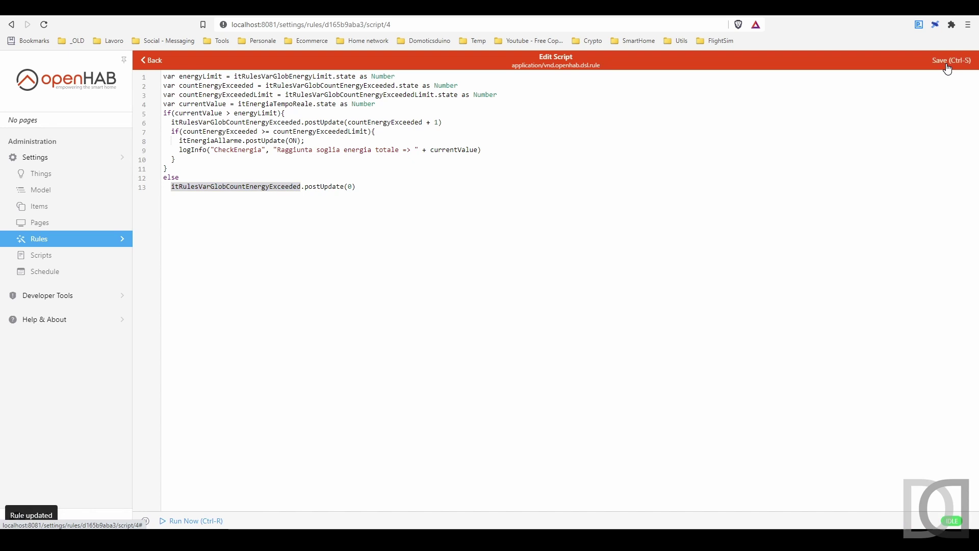
left_click(66, 243)
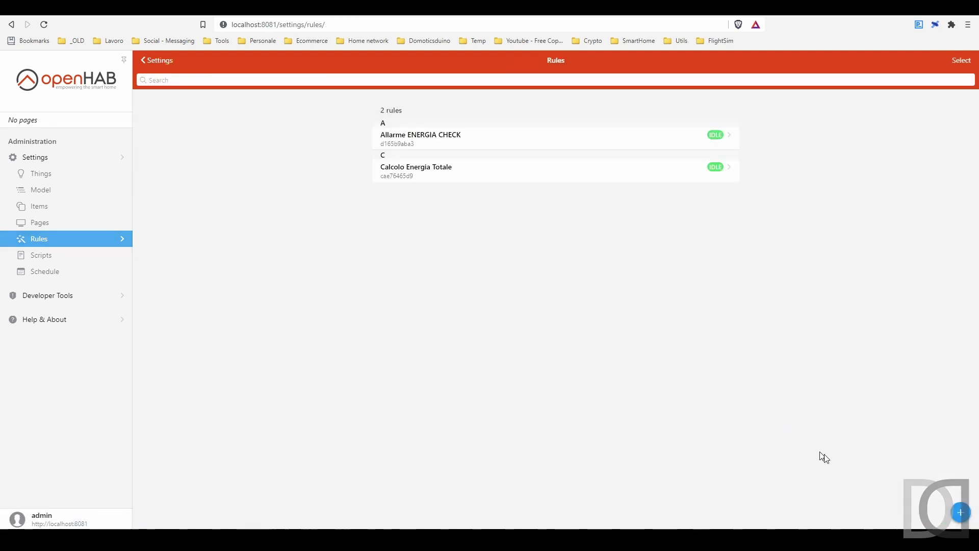
Step: Create a new rule named Allarme ENERGIA ON
left_click(960, 513)
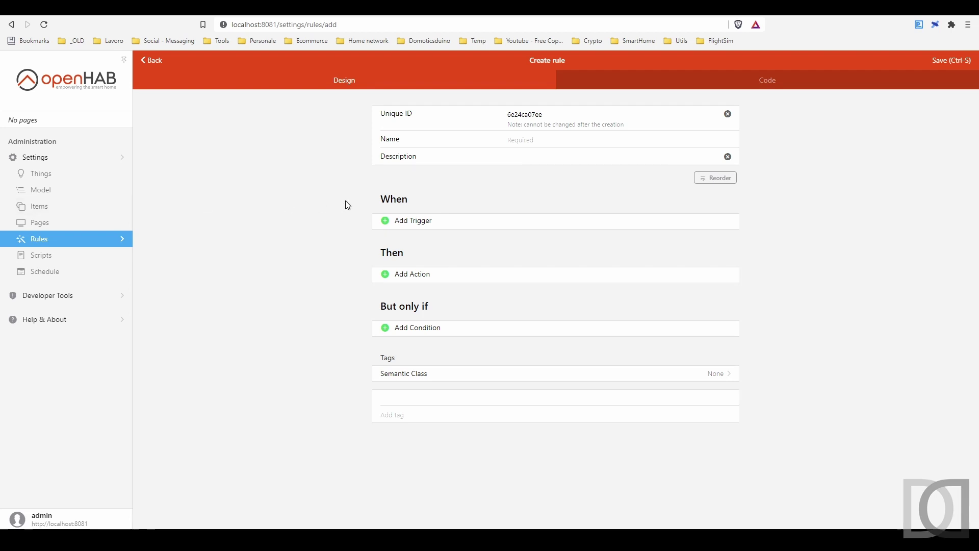
left_click(538, 146)
type("Allarme ENERGIA ON")
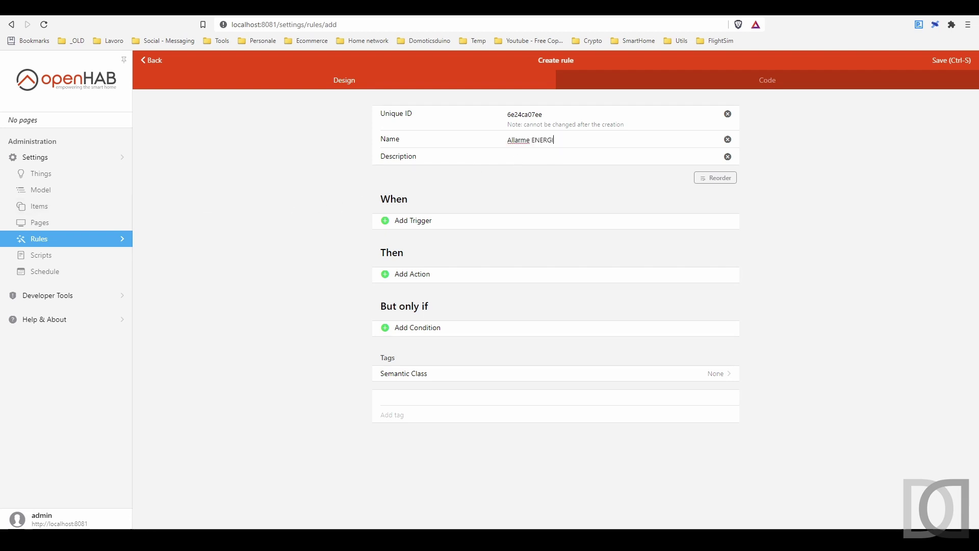
Step: Add an item event trigger for when the non-semantic item Allarme Energia (itEnergiaAllarme) changed from OFF to ON
left_click(411, 221)
left_click(413, 256)
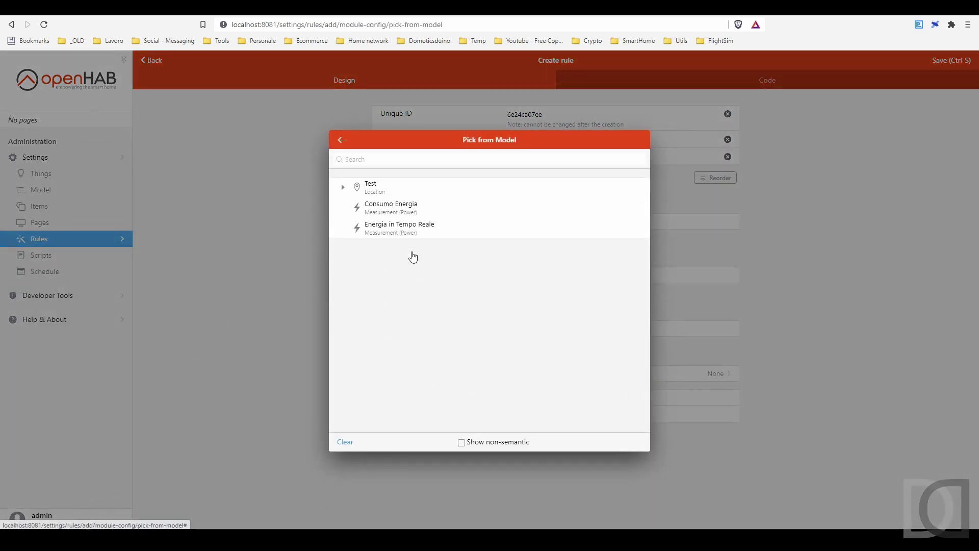
left_click(492, 442)
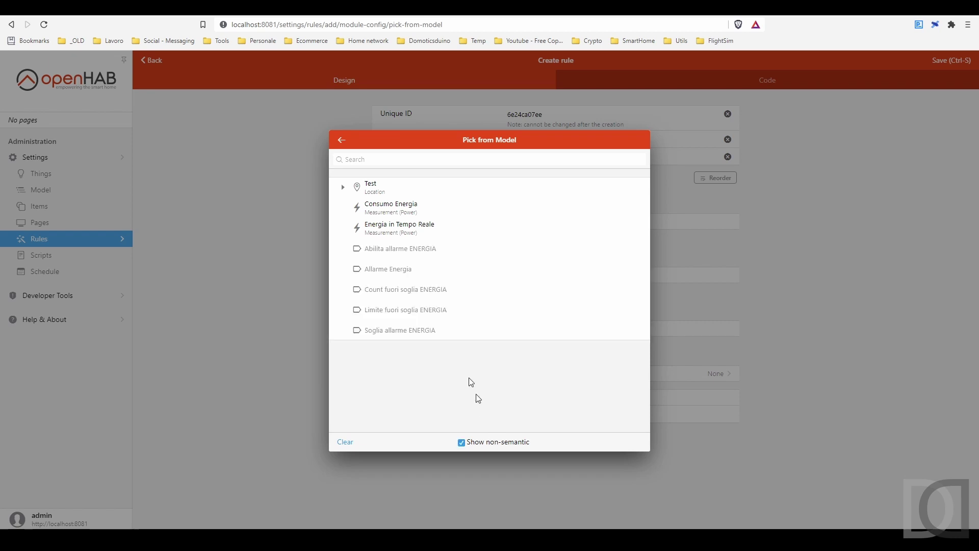
left_click(393, 270)
left_click(633, 140)
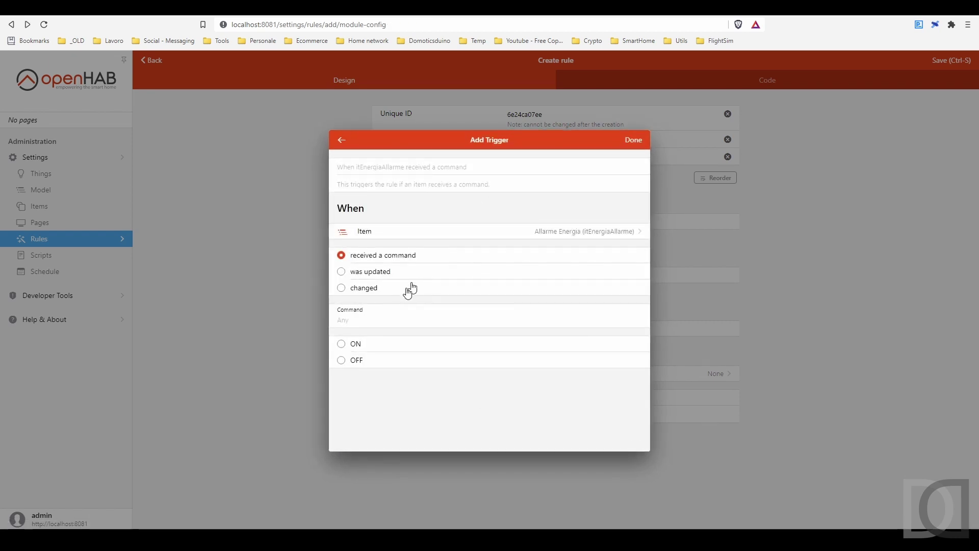
left_click(362, 291)
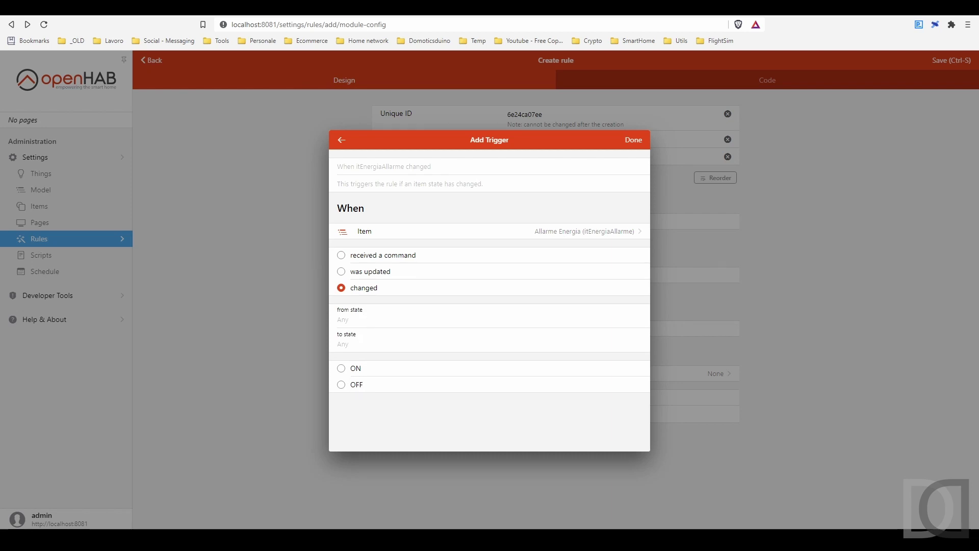
left_click(343, 320)
type("OFF")
key("Tab")
type("ON")
left_click(632, 140)
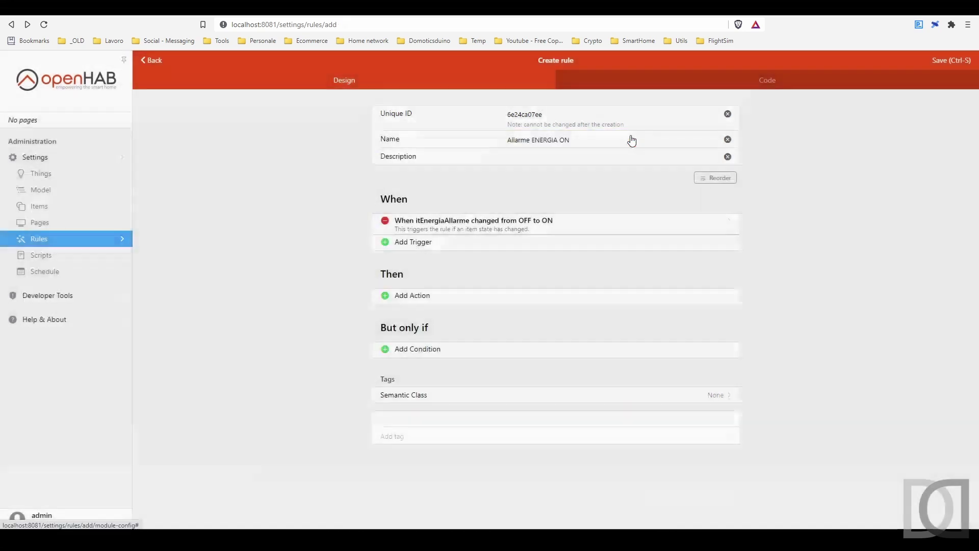
Step: Add an action that broadcasts a notification with the message "Raggiunta soglia energia totale"
left_click(403, 297)
left_click(491, 378)
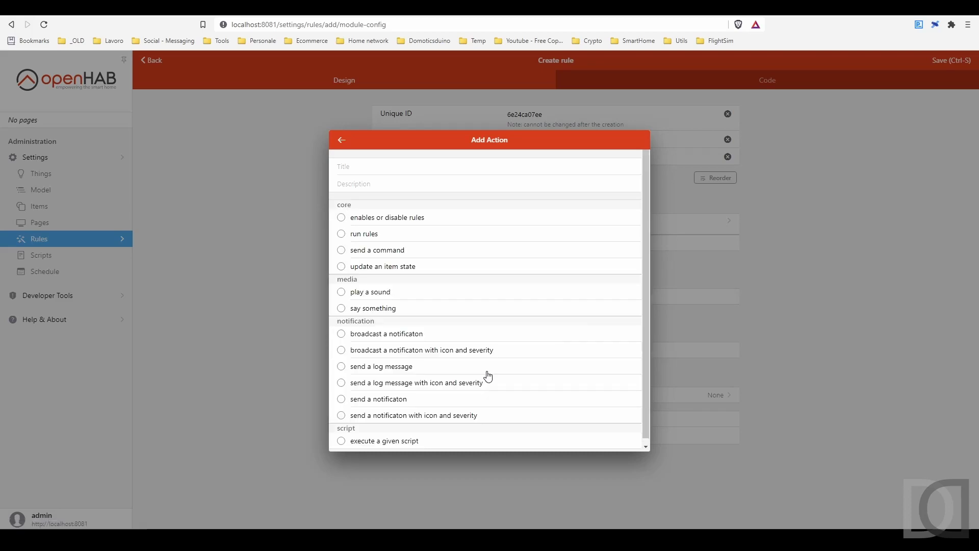
left_click(389, 337)
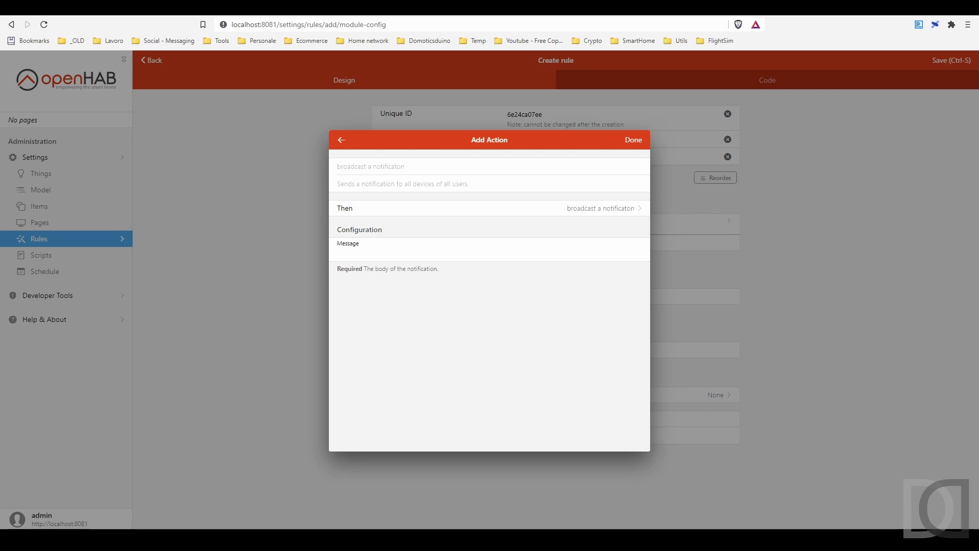
type("Raggiunta soglia energia totale")
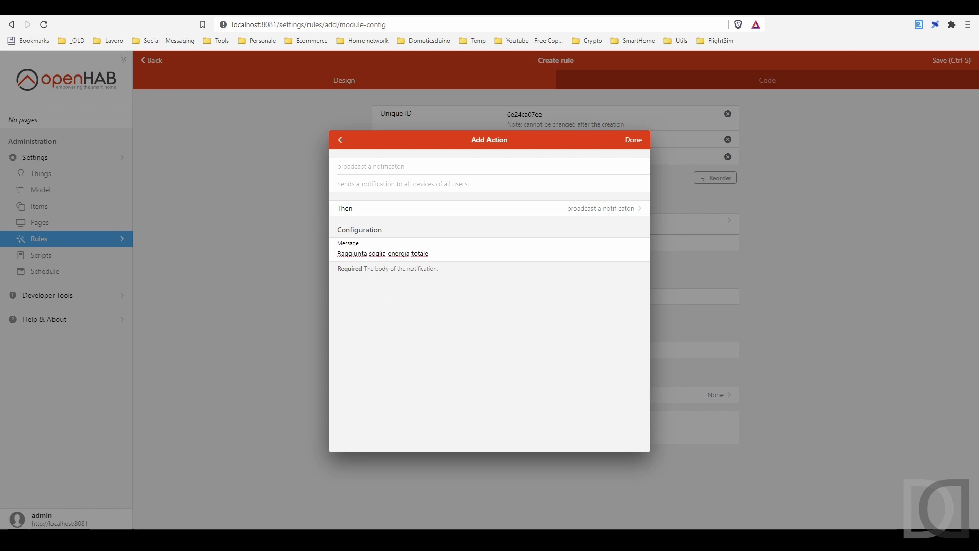
left_click(638, 140)
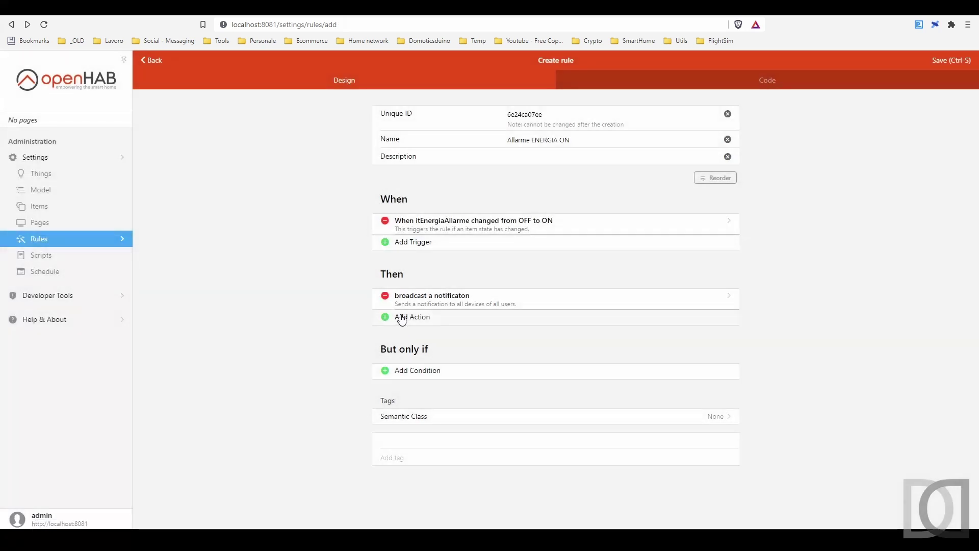
Step: Add a second action that sends a log message reading "Raggiunta soglia energia totale"
left_click(402, 318)
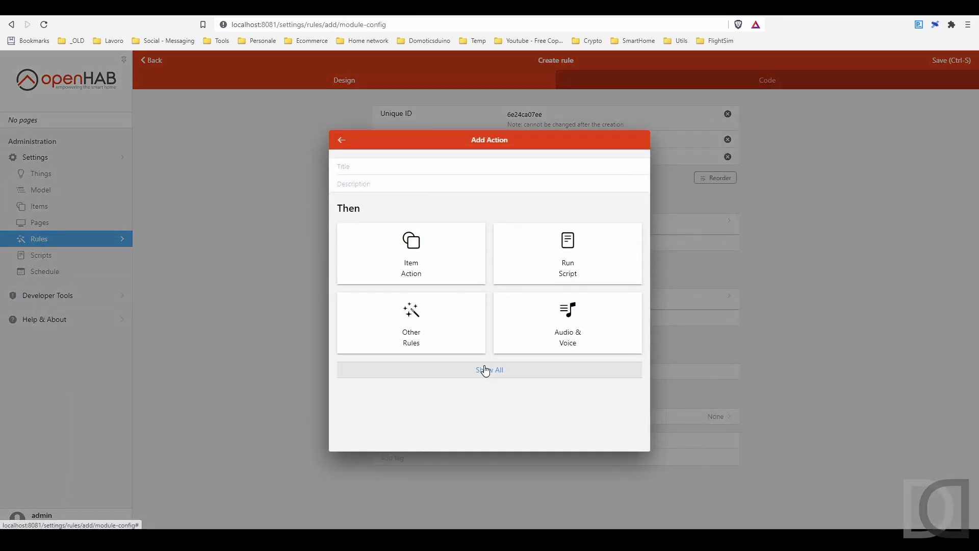
left_click(485, 371)
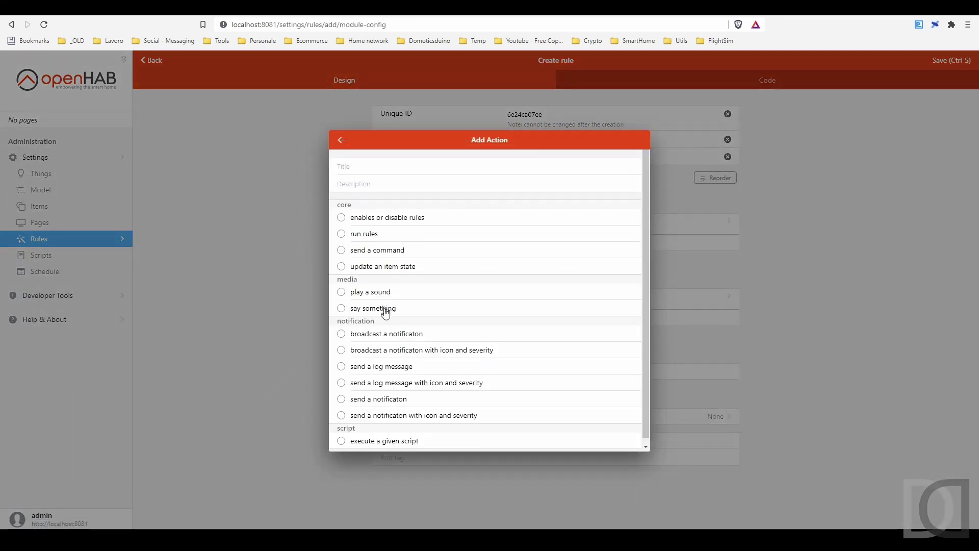
left_click(395, 368)
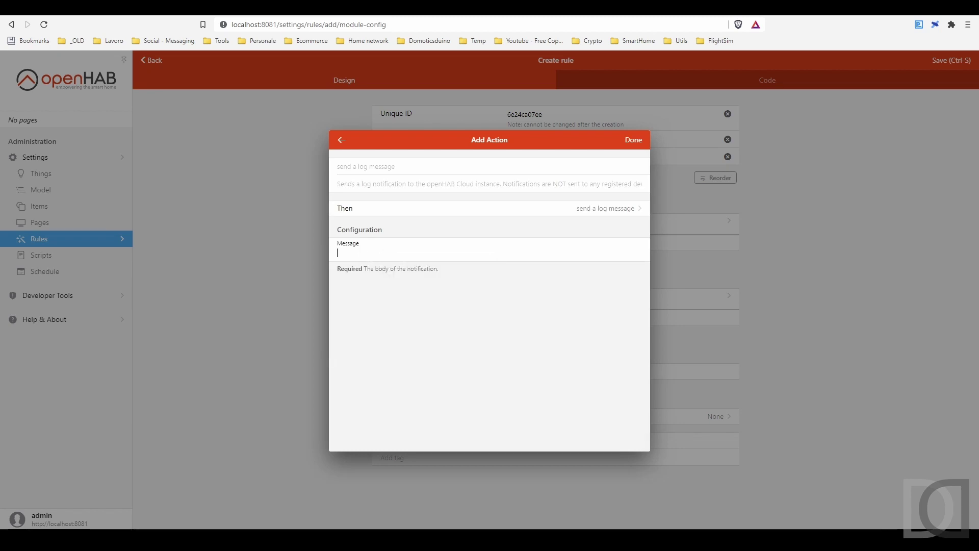
type("Raggiunta soglia energia totale")
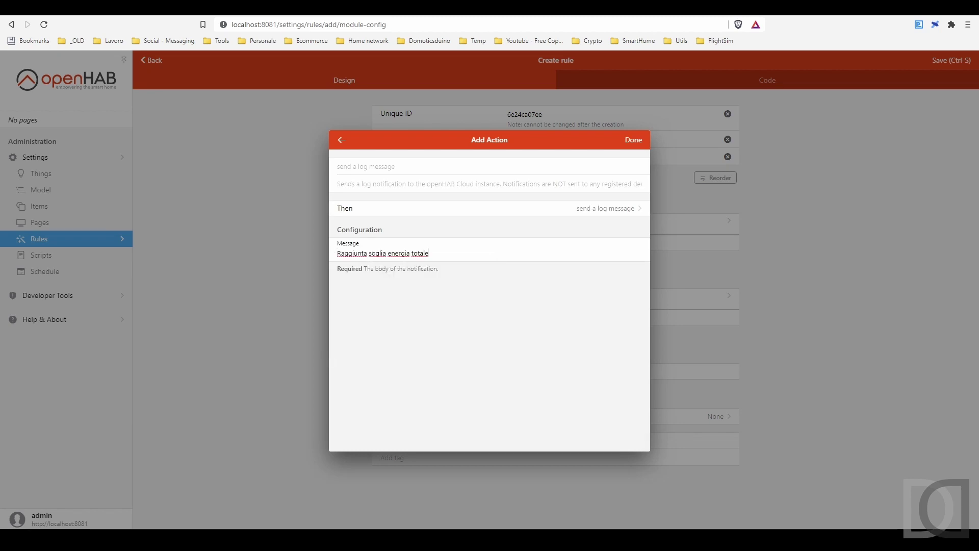
left_click(633, 140)
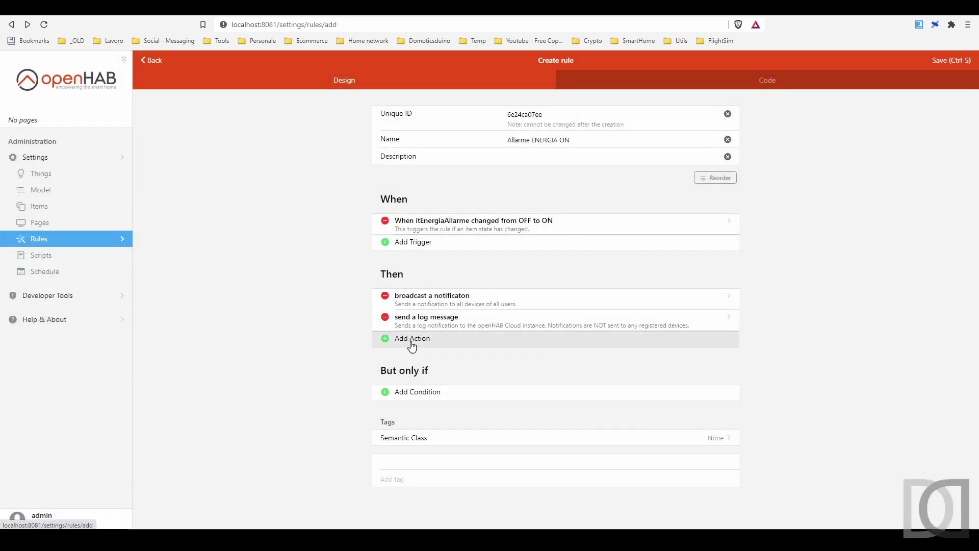
Step: Add an action playing the audio file Allarme_energia on the Google Home PT sink at volume 90, and save the rule
left_click(412, 340)
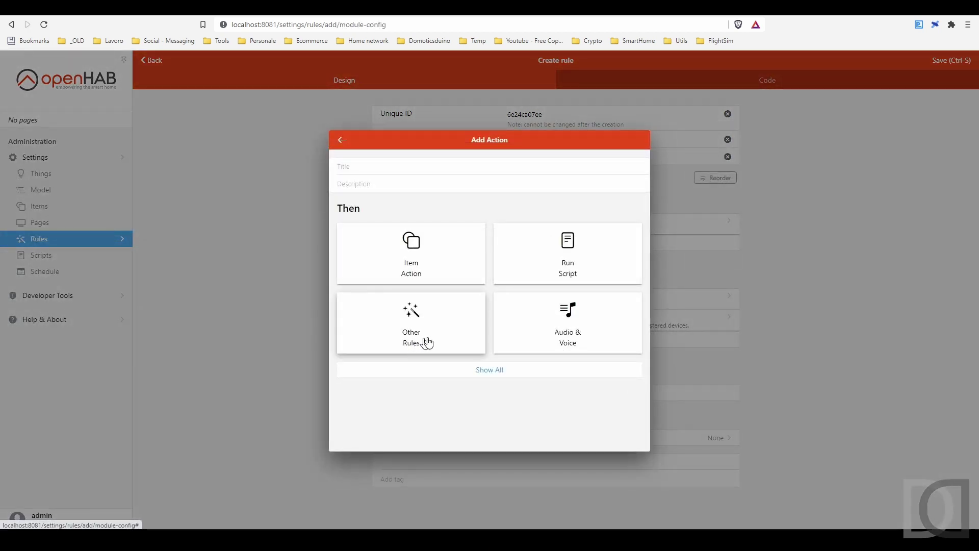
left_click(567, 333)
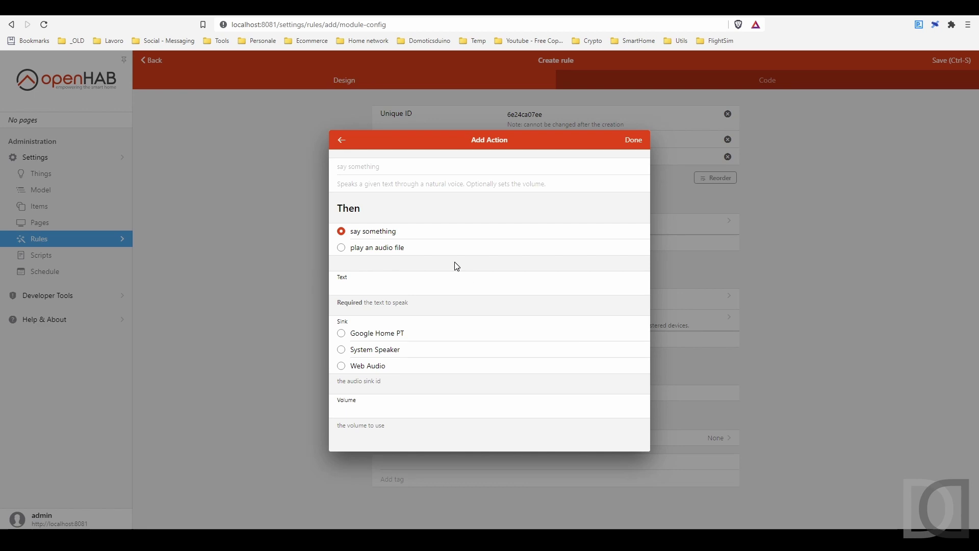
left_click(385, 251)
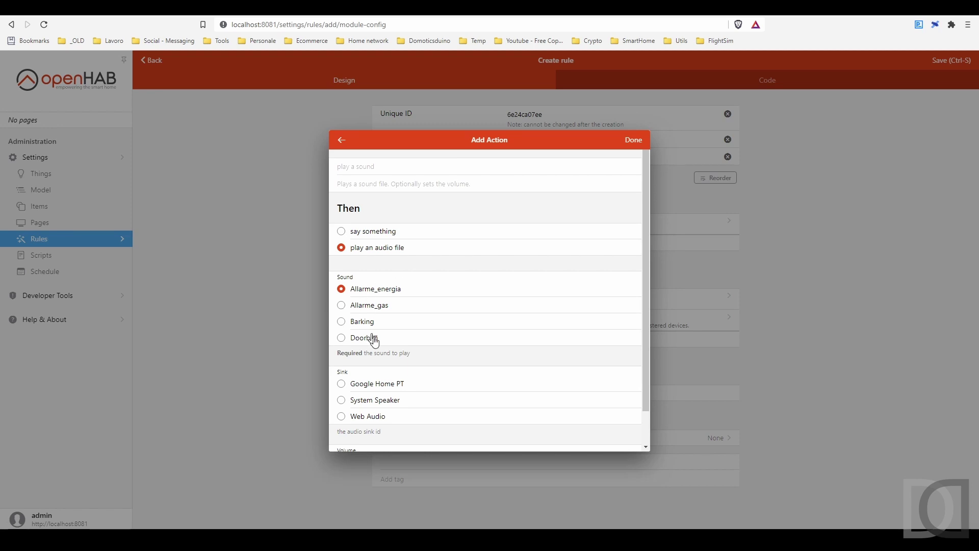
left_click(390, 392)
scroll(459, 385, "down", 1)
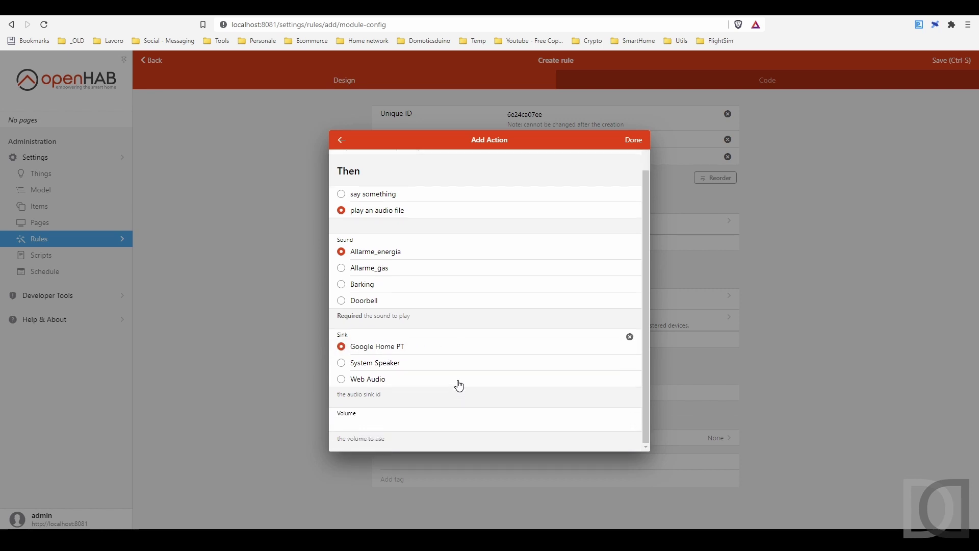
left_click(423, 421)
type("90")
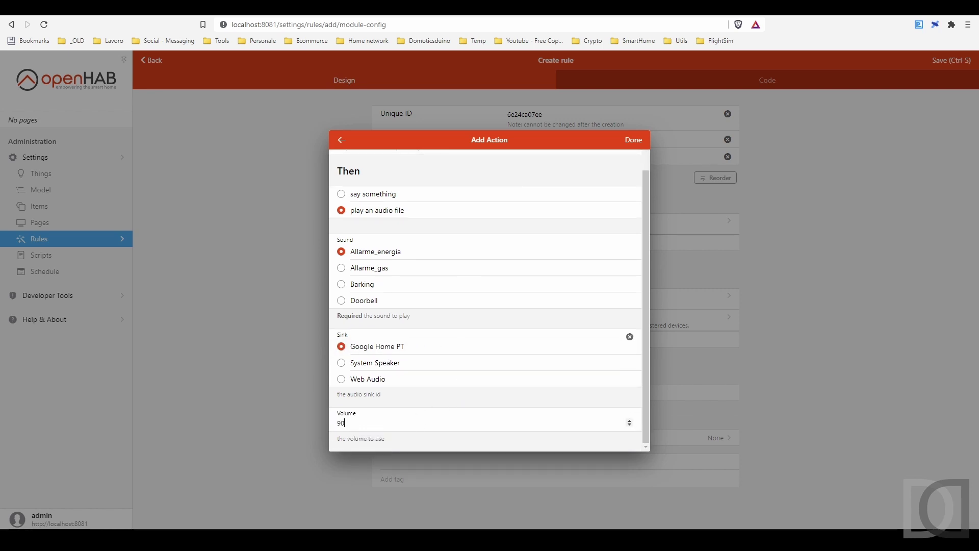
left_click(634, 142)
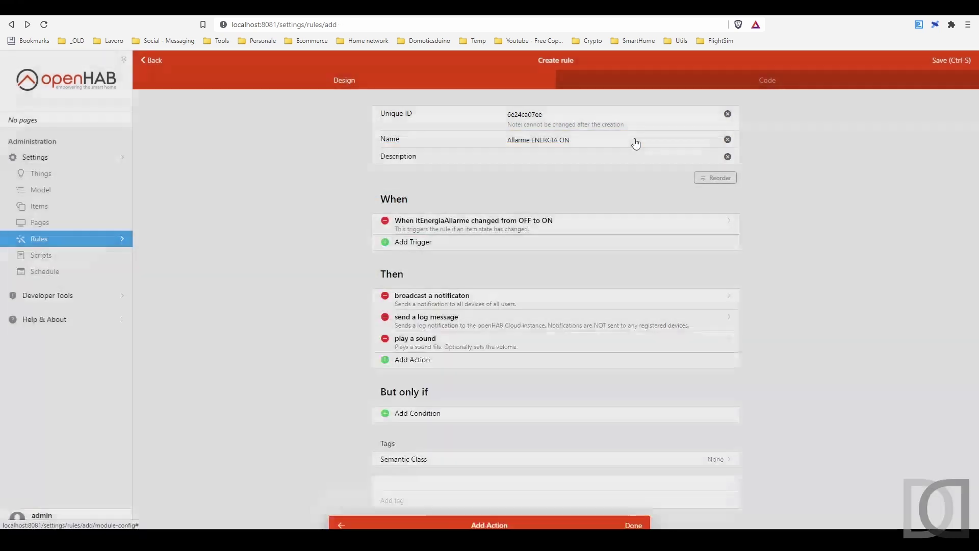
left_click(950, 61)
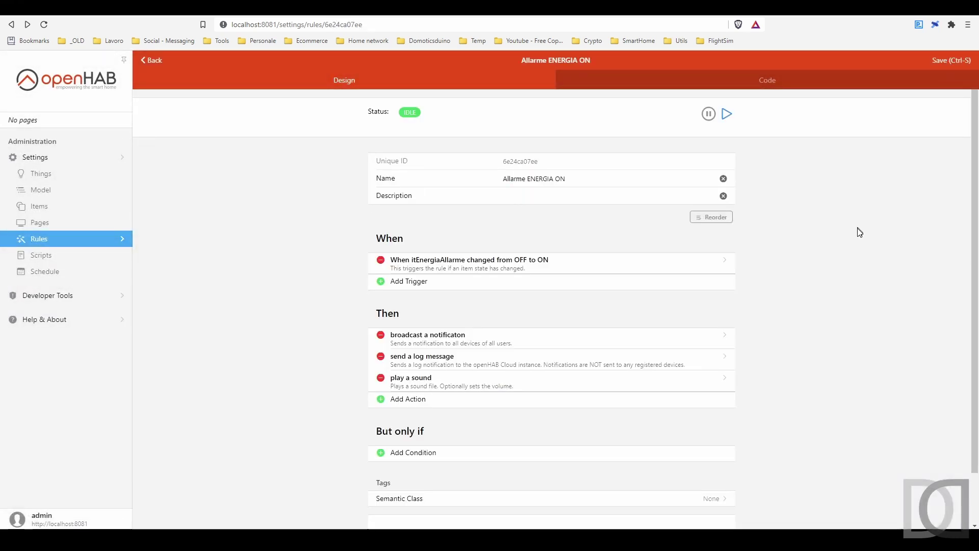
Step: Create another new rule named Allarme ENERGIA OFF
left_click(79, 241)
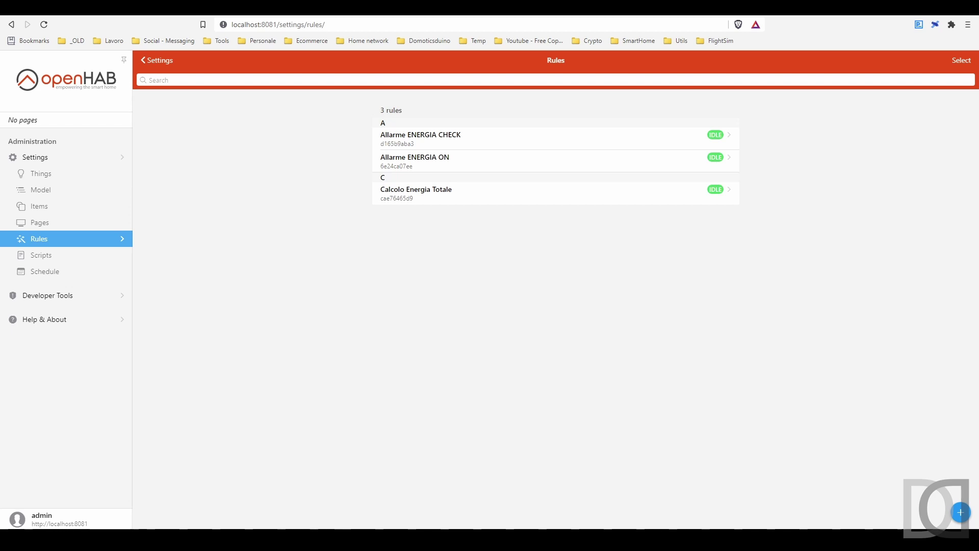
left_click(961, 512)
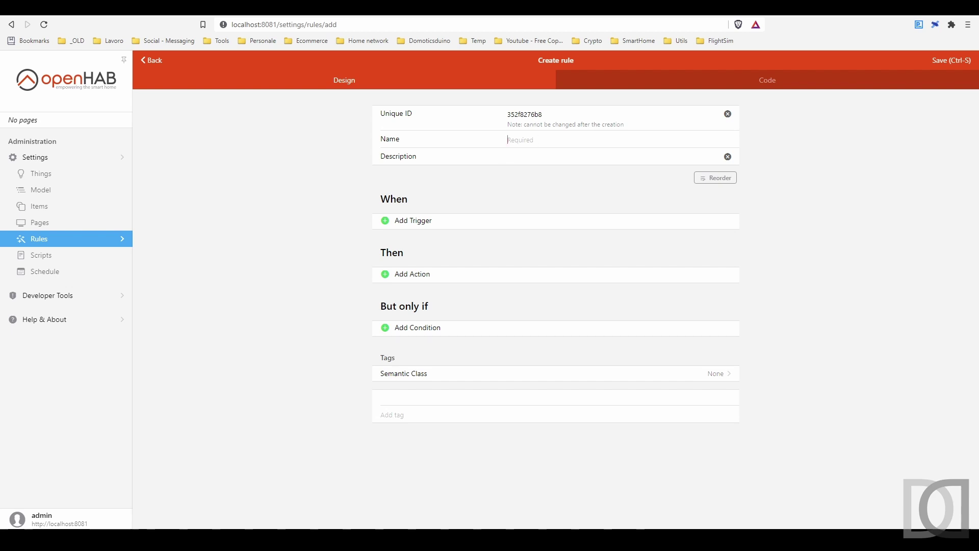
key("ctrl+v")
Step: Add an item event trigger for when the non-semantic item Allarme Energia (itEnergiaAllarme) changed to OFF
left_click(406, 222)
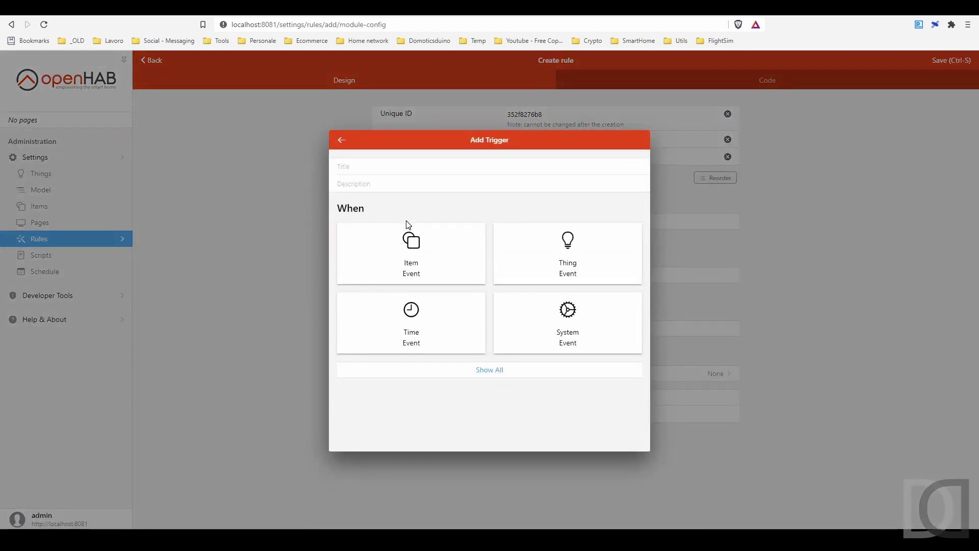
left_click(408, 260)
left_click(394, 271)
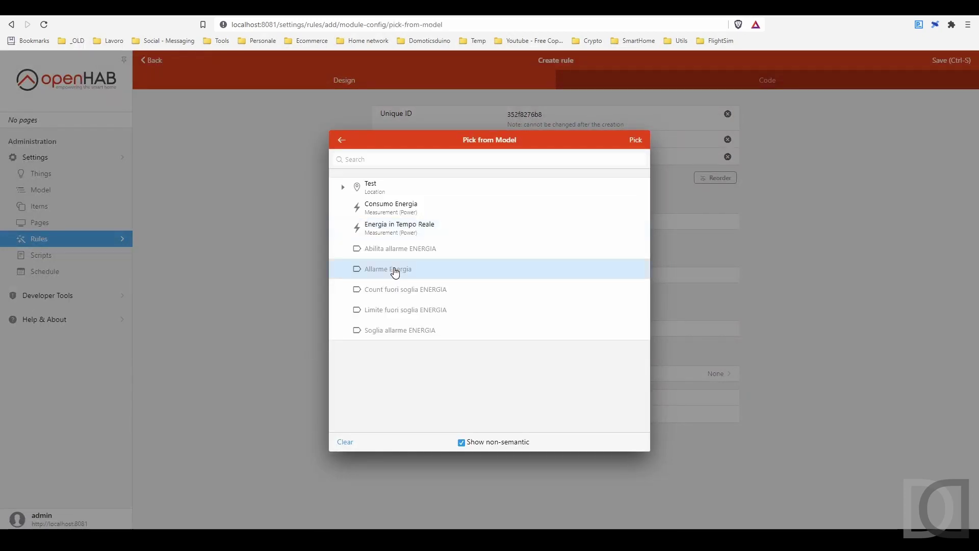
left_click(636, 139)
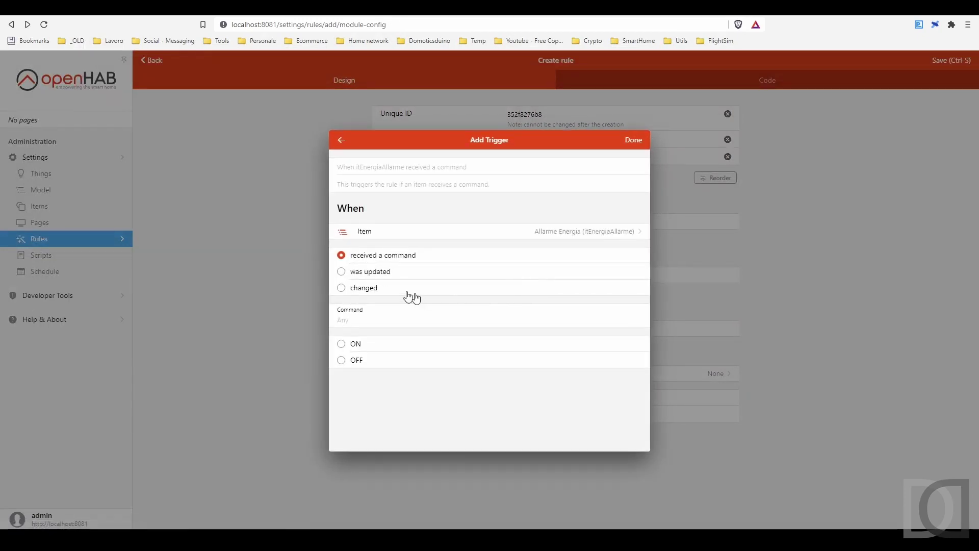
left_click(363, 289)
left_click(361, 343)
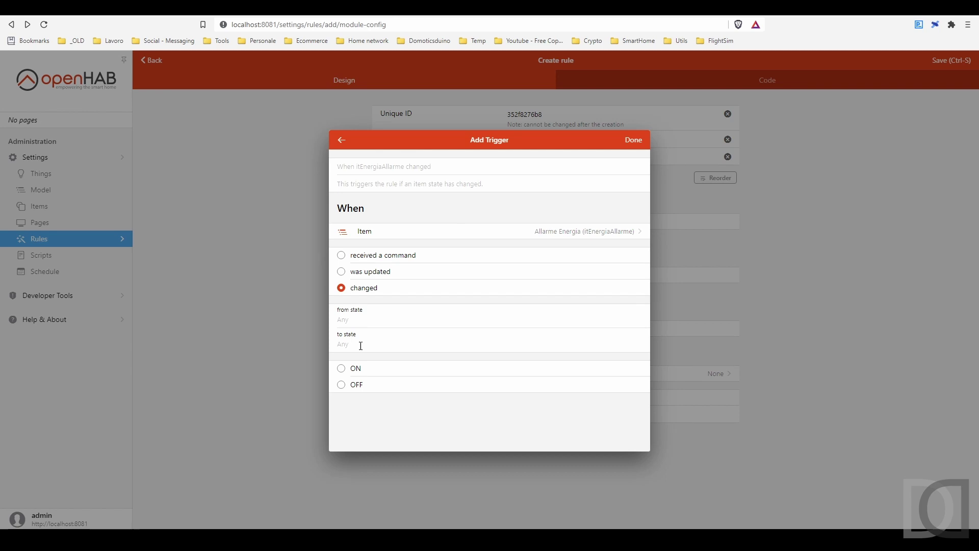
left_click(355, 387)
left_click(634, 140)
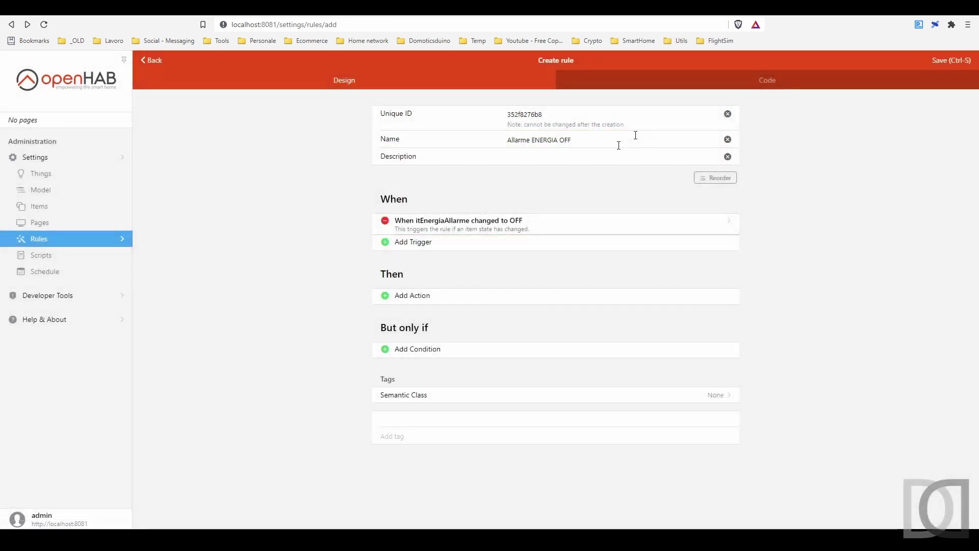
Step: Add an action updating the state of the non-semantic item Count fuori soglia ENERGIA to 0, and save the rule
left_click(420, 296)
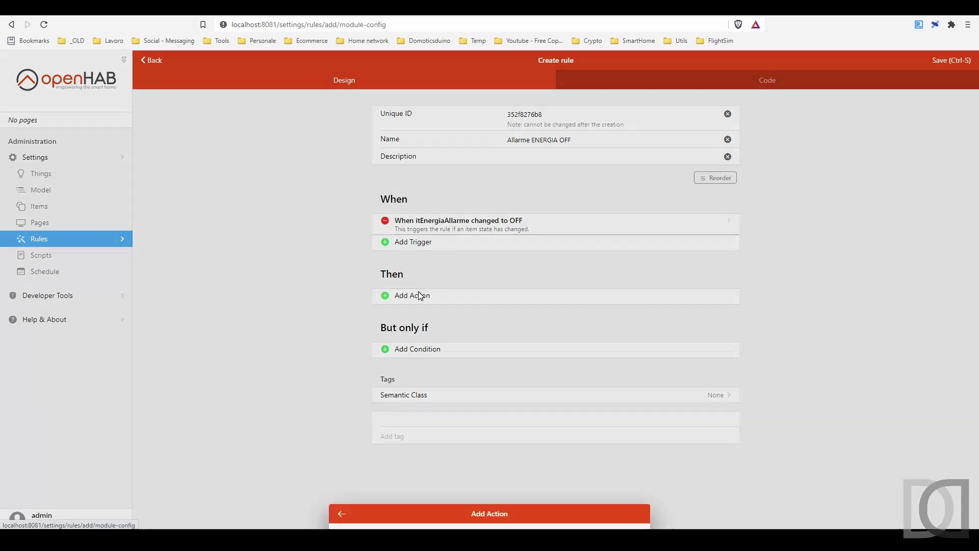
left_click(407, 272)
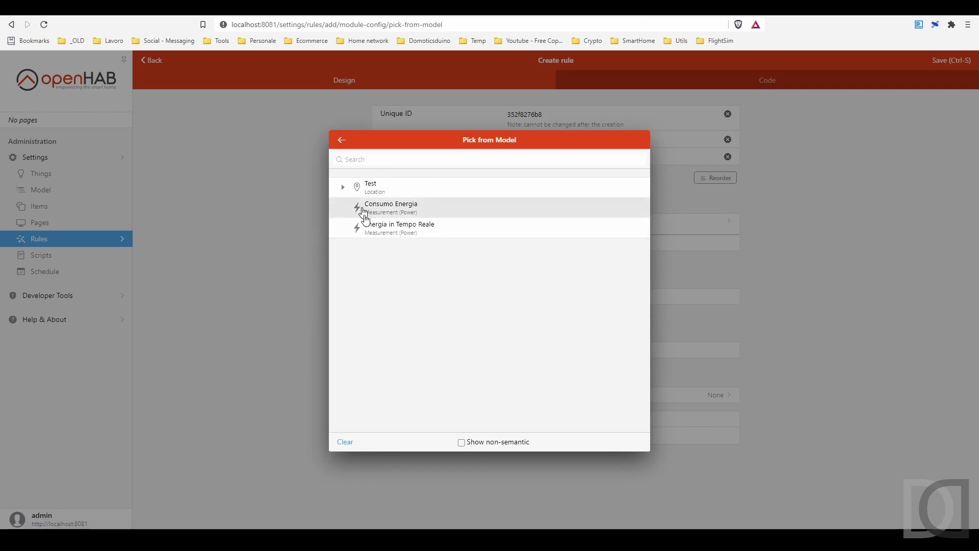
left_click(475, 444)
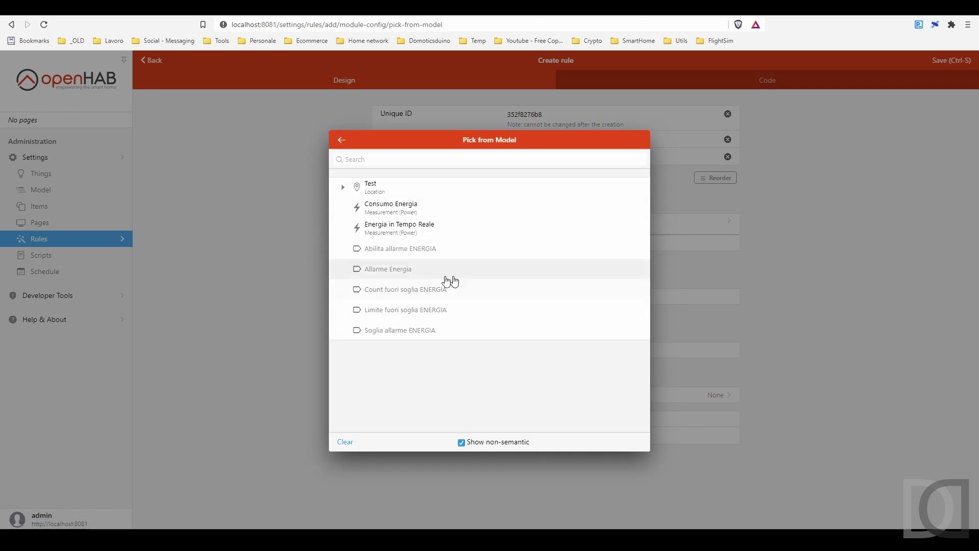
left_click(409, 296)
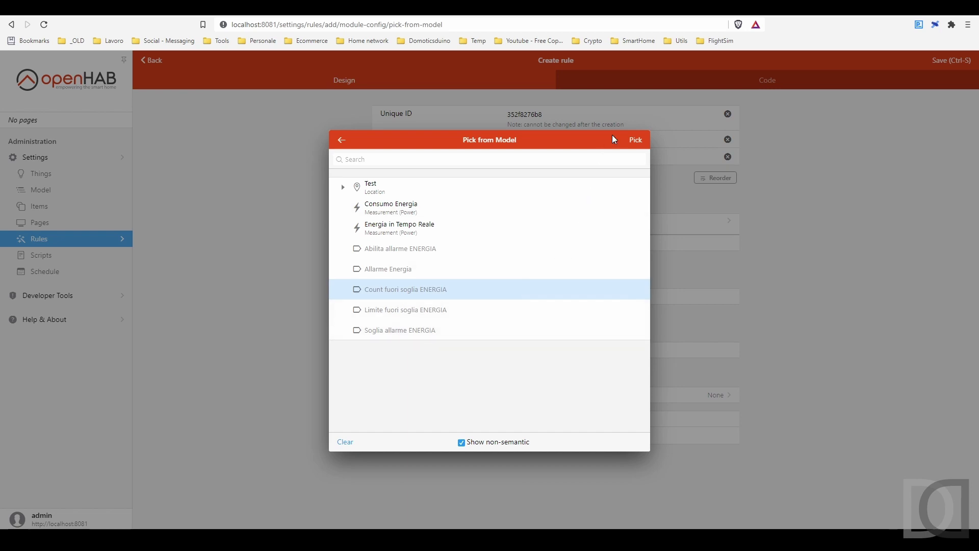
left_click(632, 141)
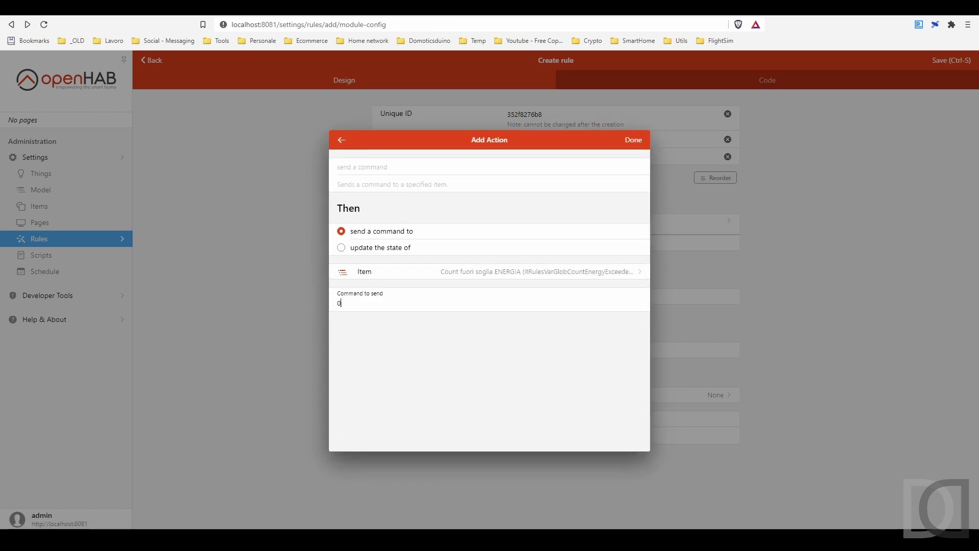
left_click(372, 250)
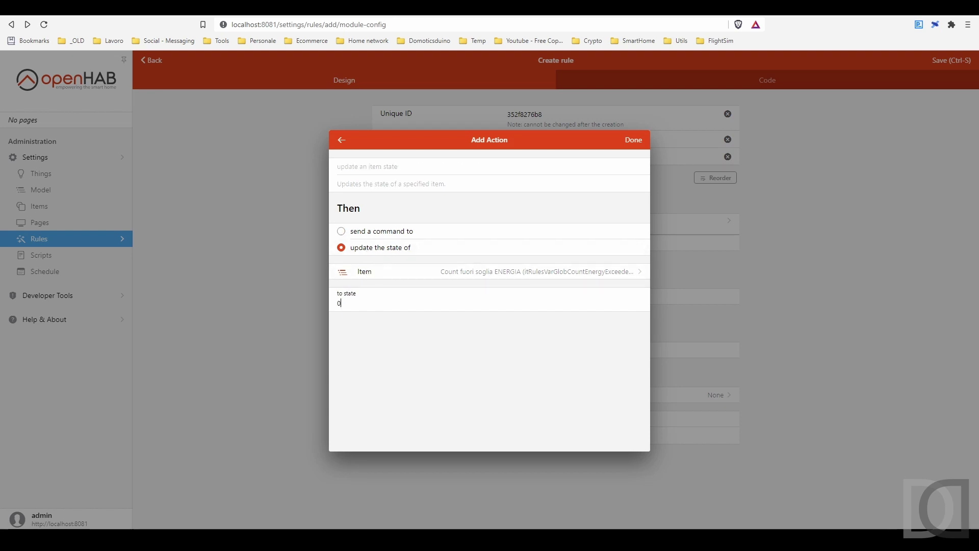
left_click(634, 140)
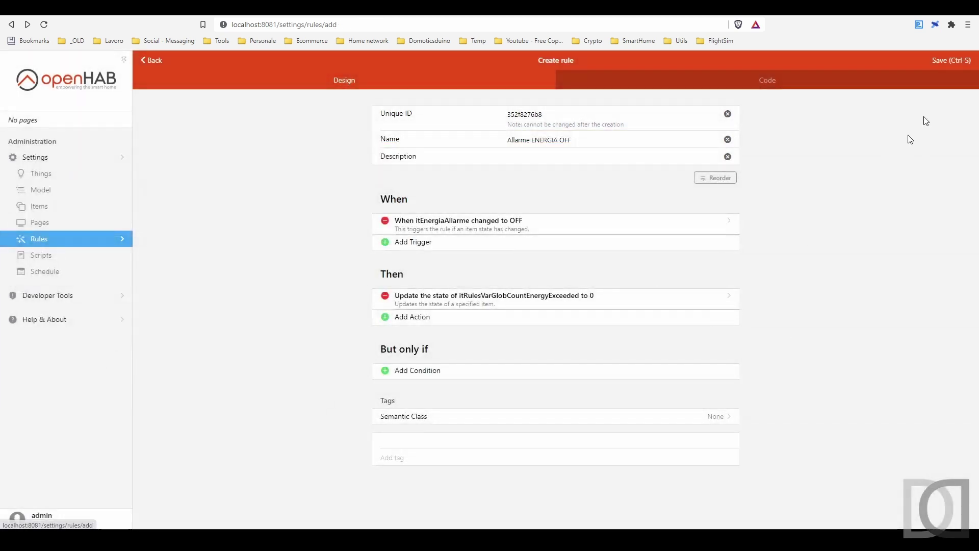
left_click(958, 62)
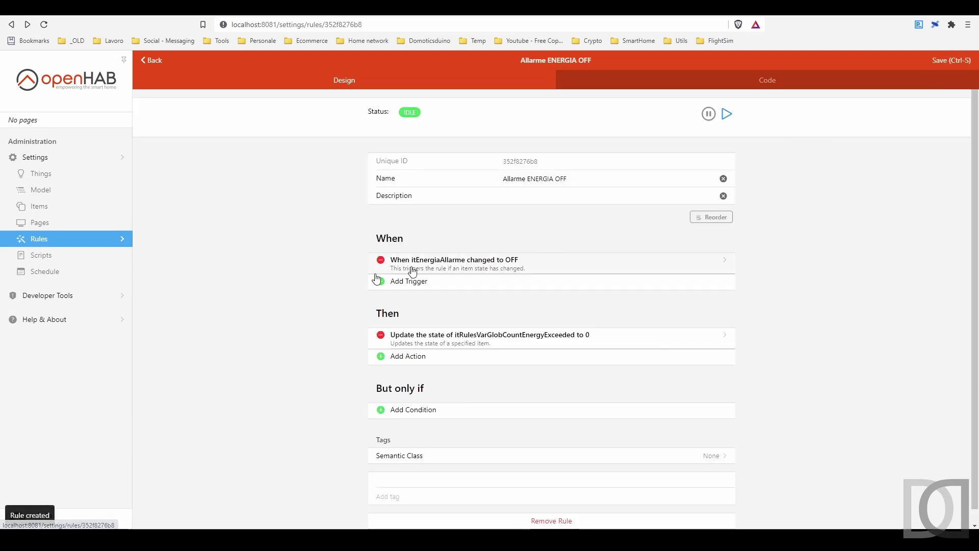
left_click(53, 243)
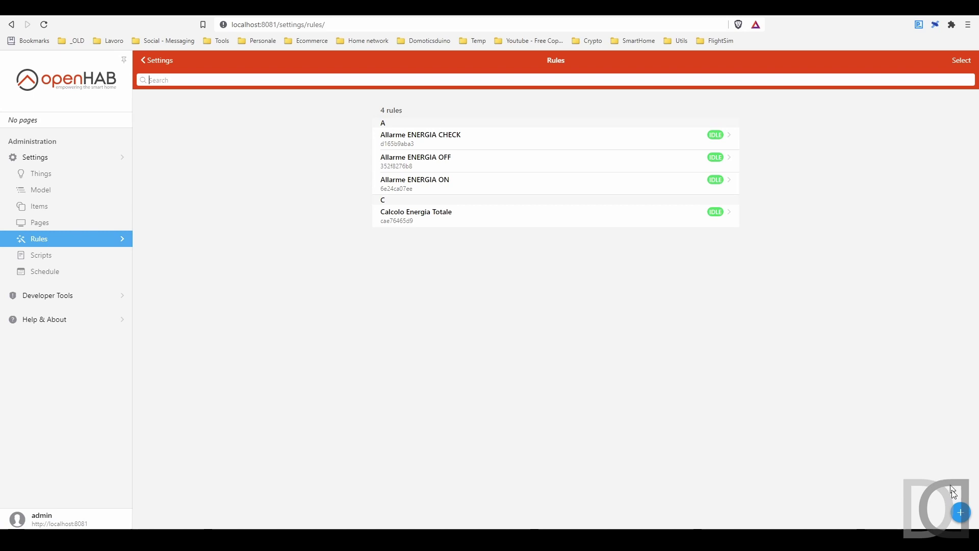
left_click(962, 513)
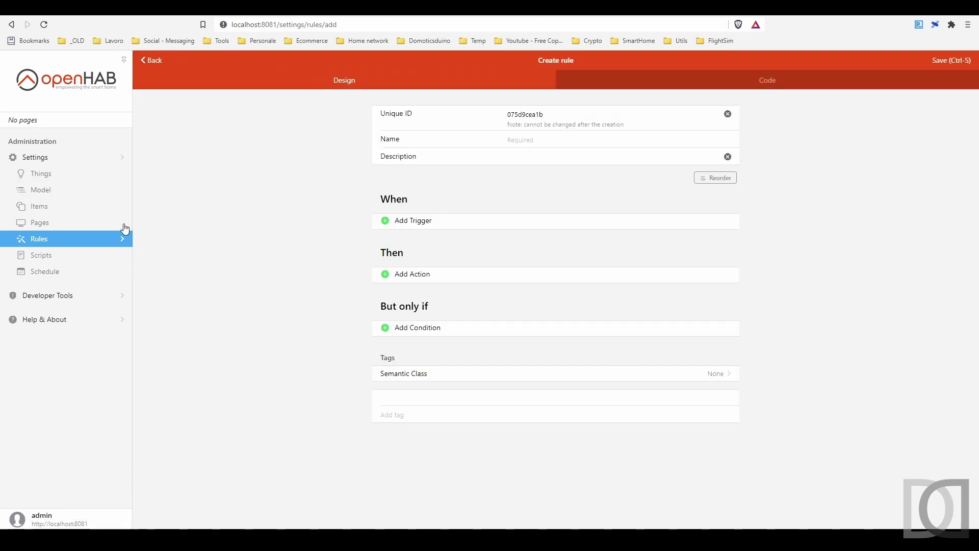
left_click(37, 239)
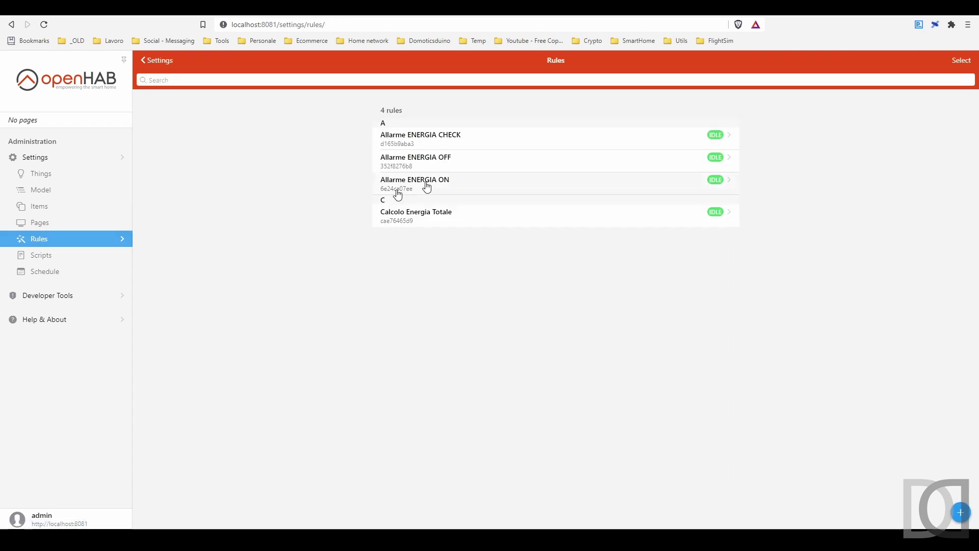
Step: Reopen the rule Allarme ENERGIA OFF and rename it Allarme ENERGIA OFF / DISABLE
left_click(484, 164)
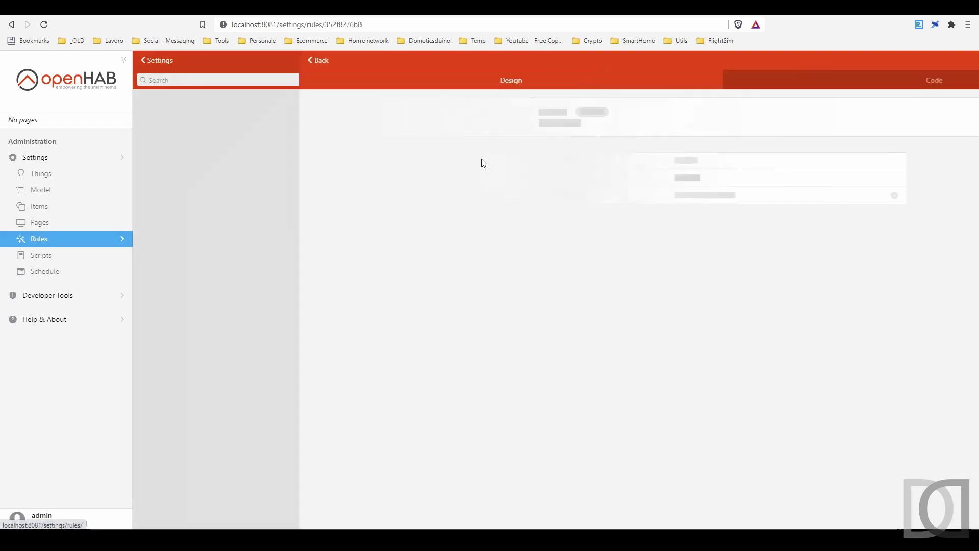
left_click(567, 178)
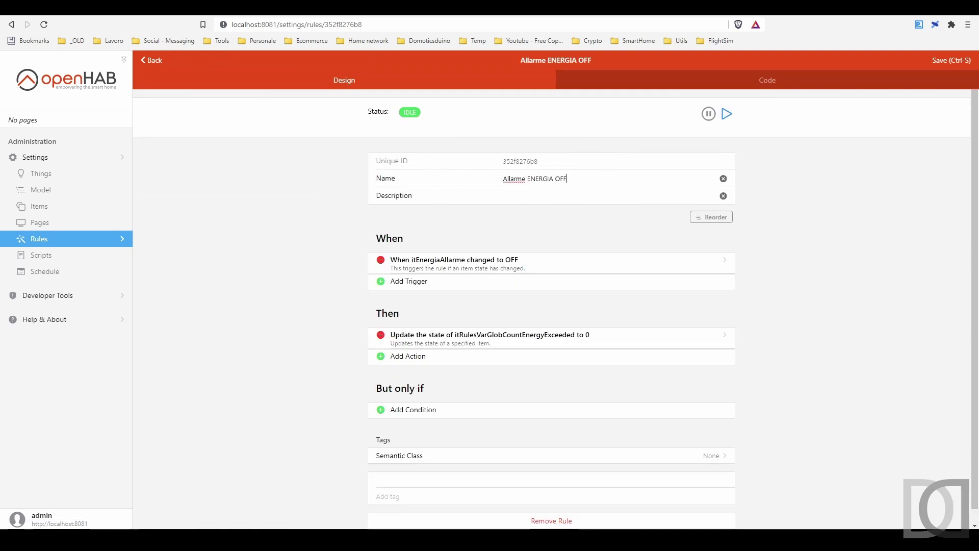
type("/ DISABLE")
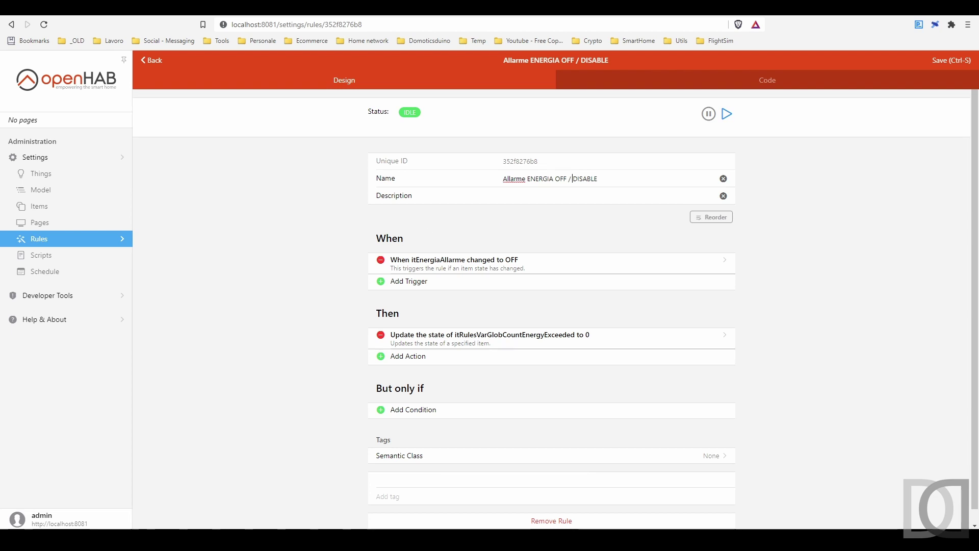
left_click(572, 178)
Step: Add an item event trigger for when the non-semantic item Abilita allarme ENERGIA changed to OFF, save the rule and leave it
left_click(414, 284)
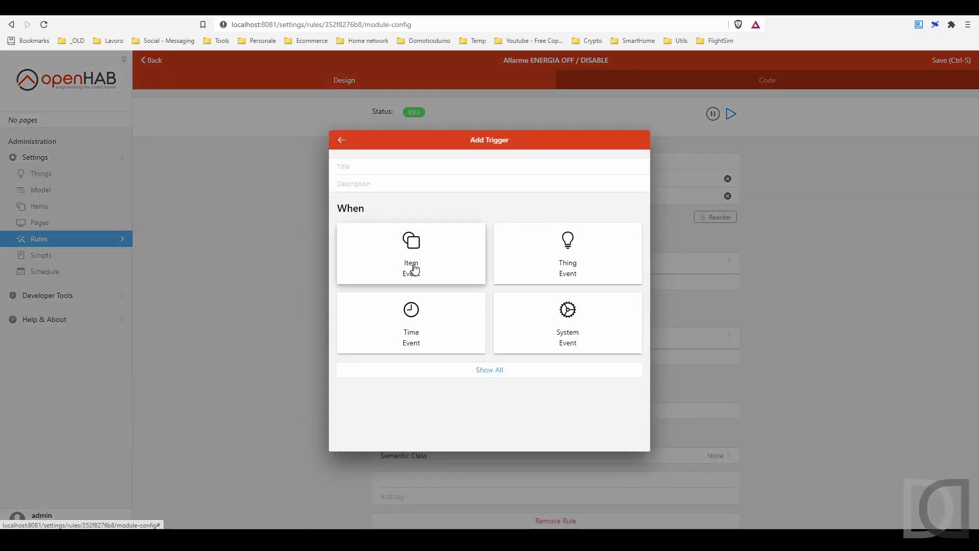
left_click(415, 269)
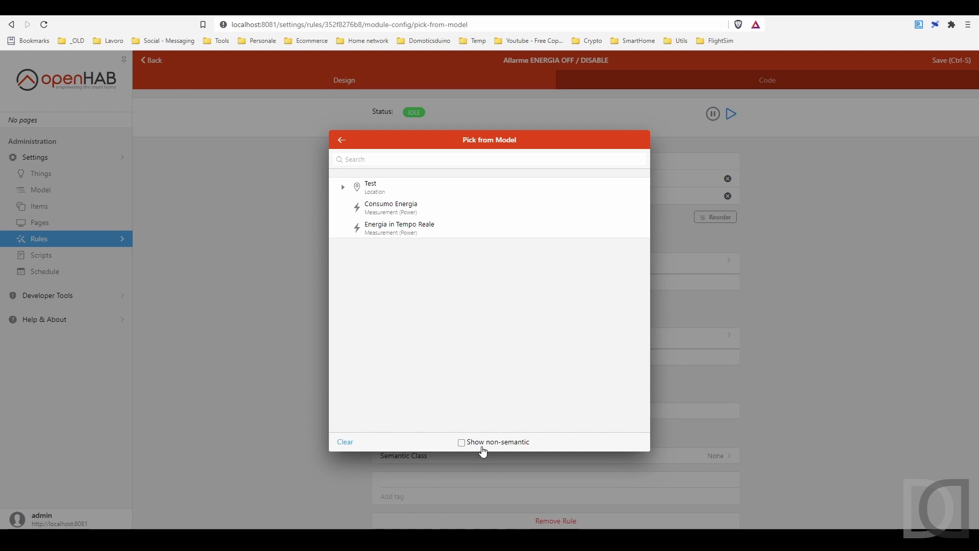
left_click(483, 448)
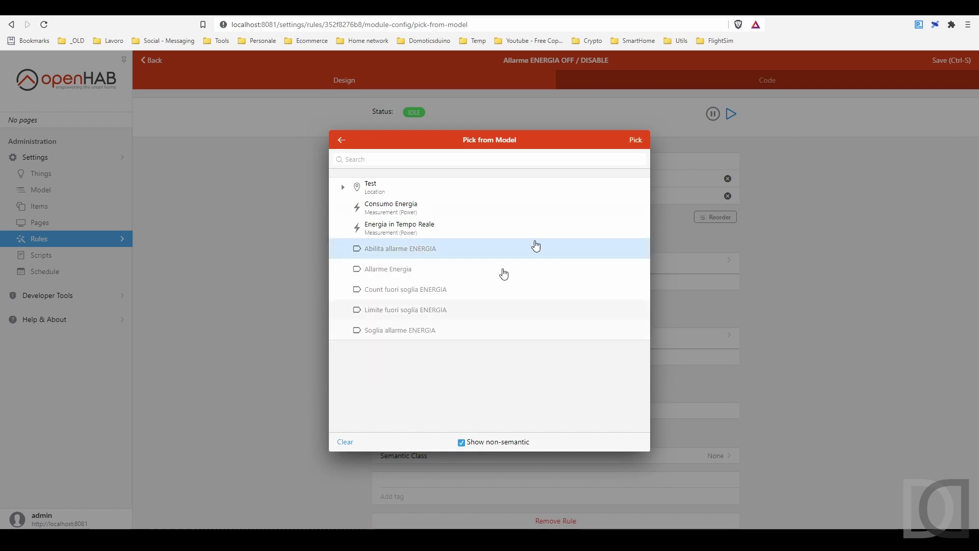
left_click(635, 140)
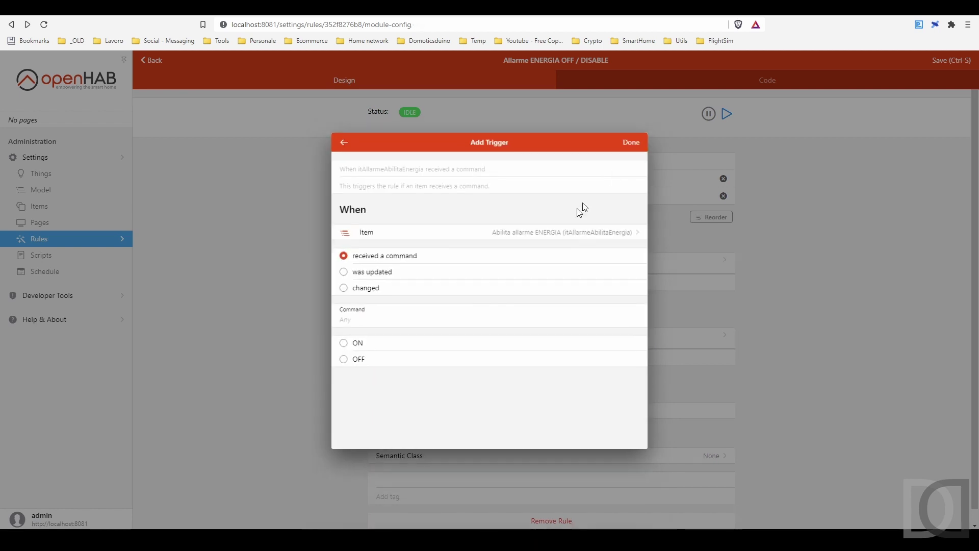
left_click(377, 291)
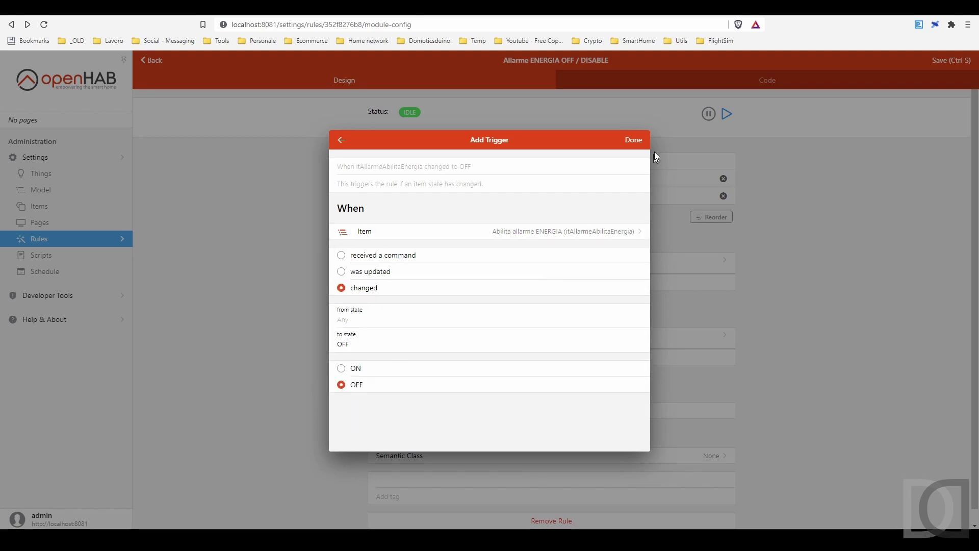
left_click(634, 140)
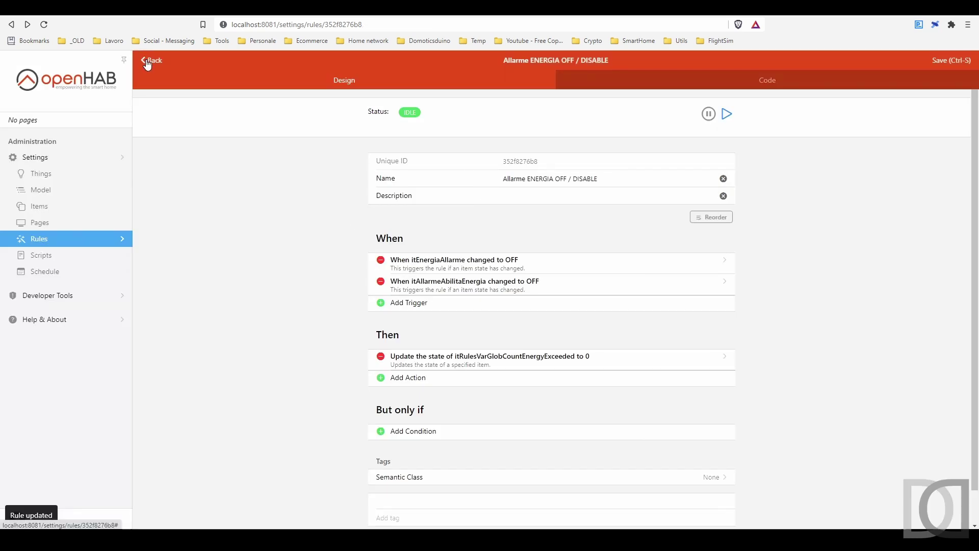
left_click(153, 60)
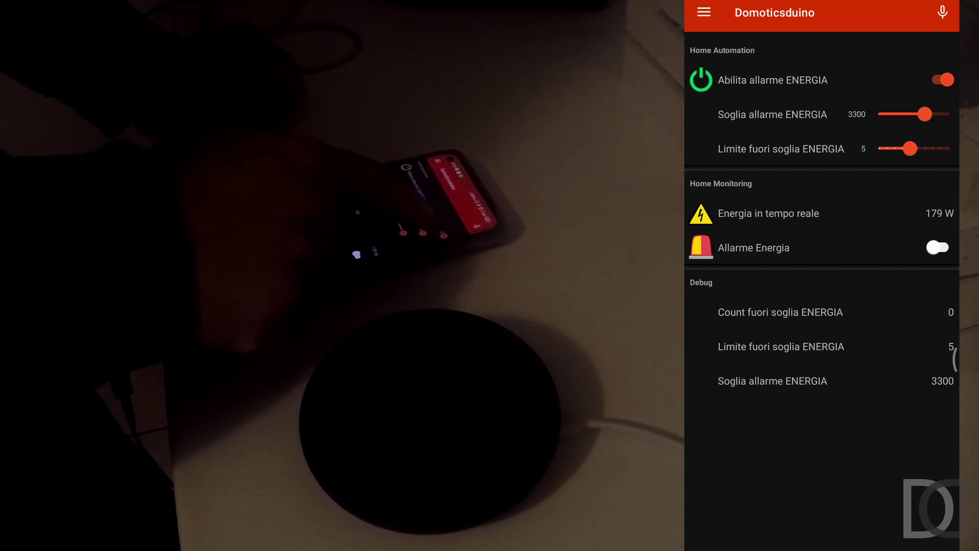
Step: In the openHAB mobile app, test the alarm with Soglia allarme ENERGIA at 50, restore it to 3300 and re-enable Abilita allarme ENERGIA
left_click_drag(924, 114, 880, 113)
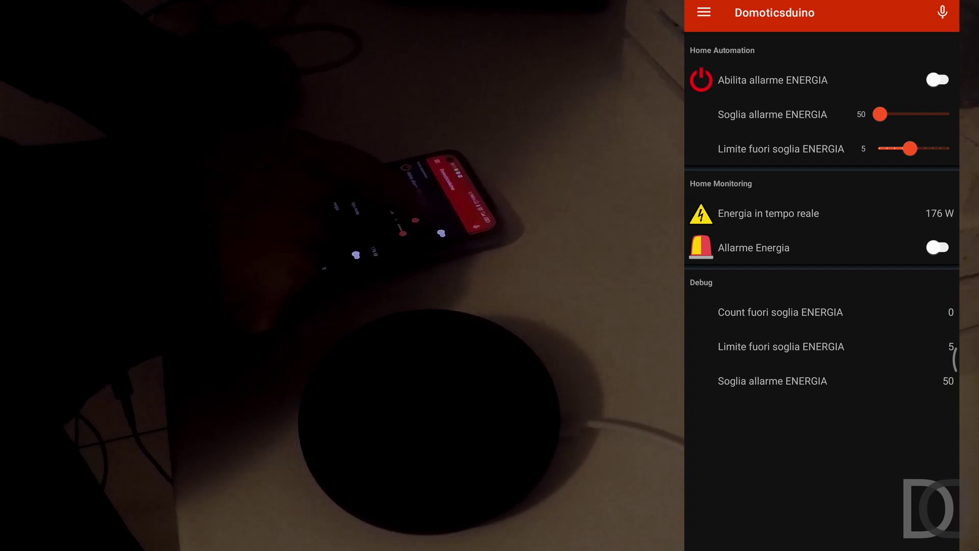
left_click_drag(881, 115, 924, 114)
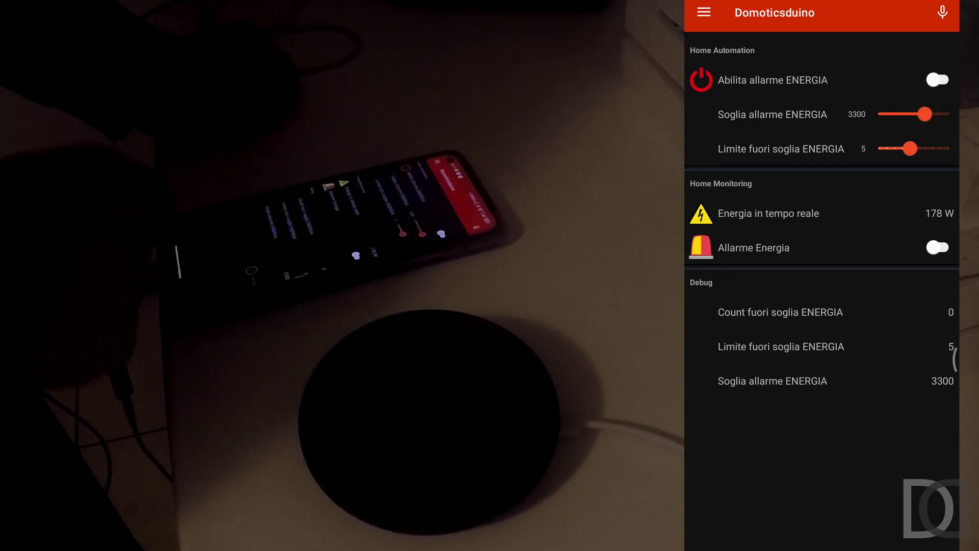
left_click(938, 80)
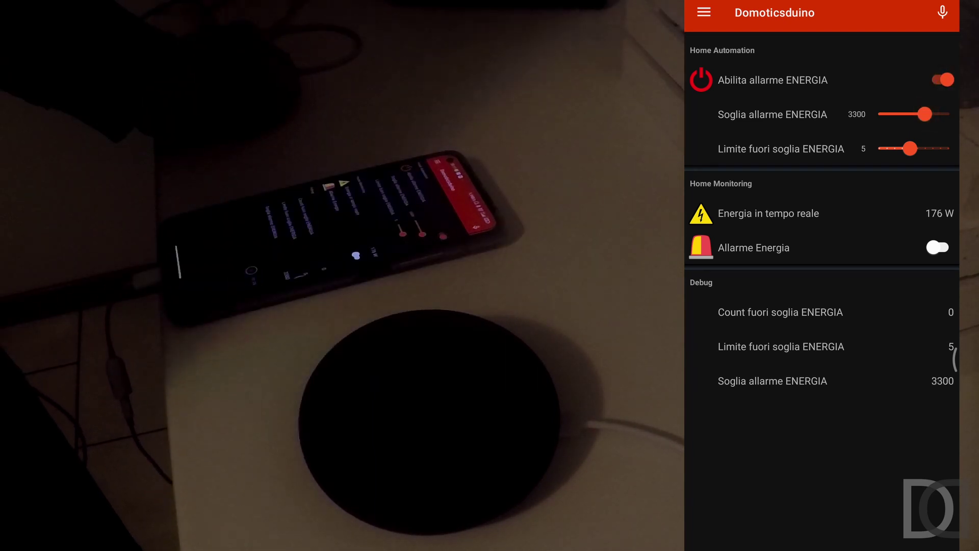